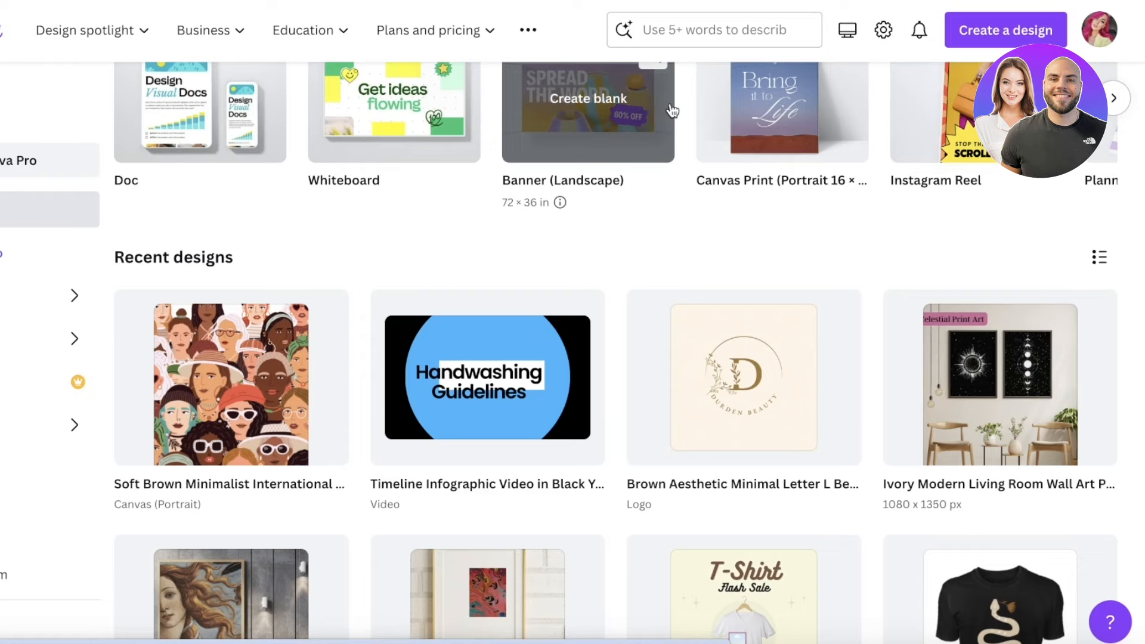
# - Search the template library for "books" and look through the results
pyautogui.scroll(1, 680, 202)
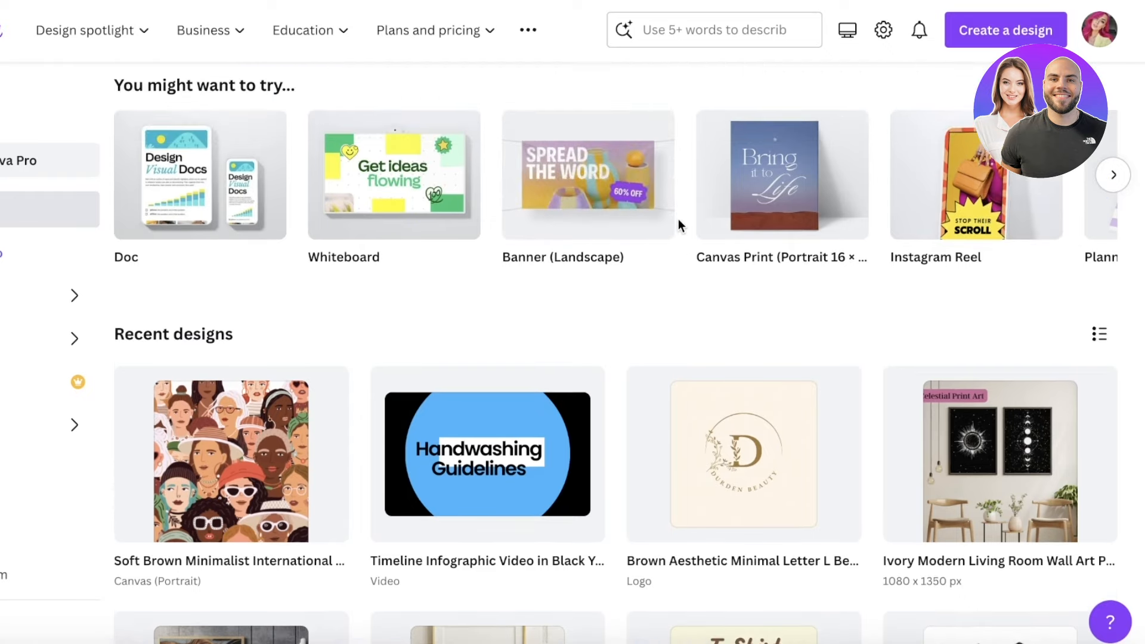
pyautogui.scroll(4, 680, 222)
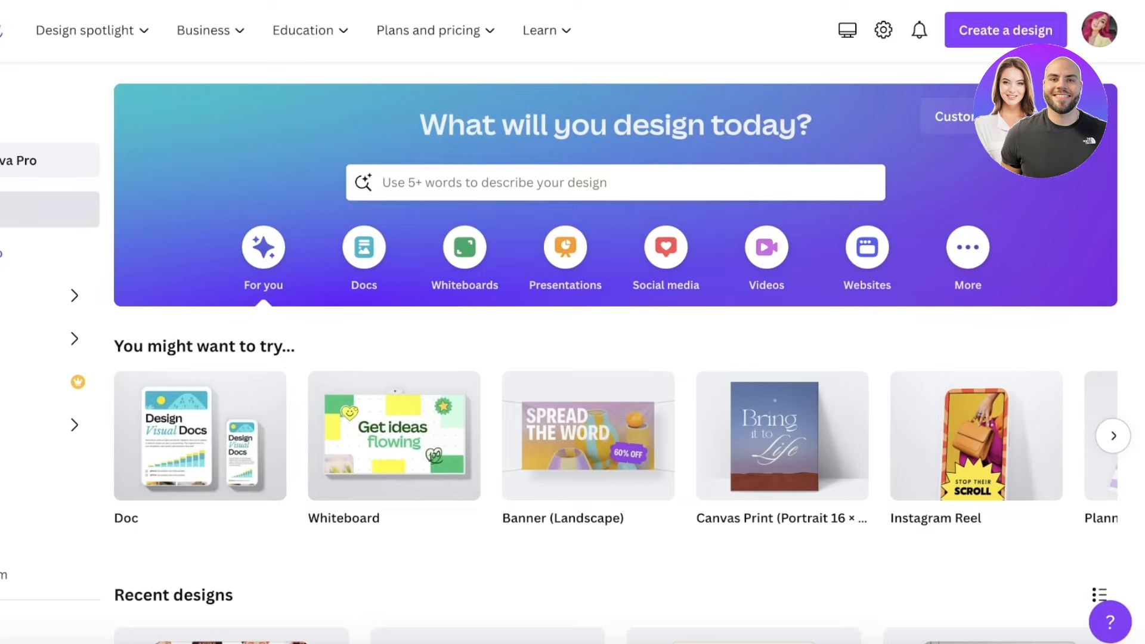
pyautogui.click(1094, 37)
pyautogui.click(657, 173)
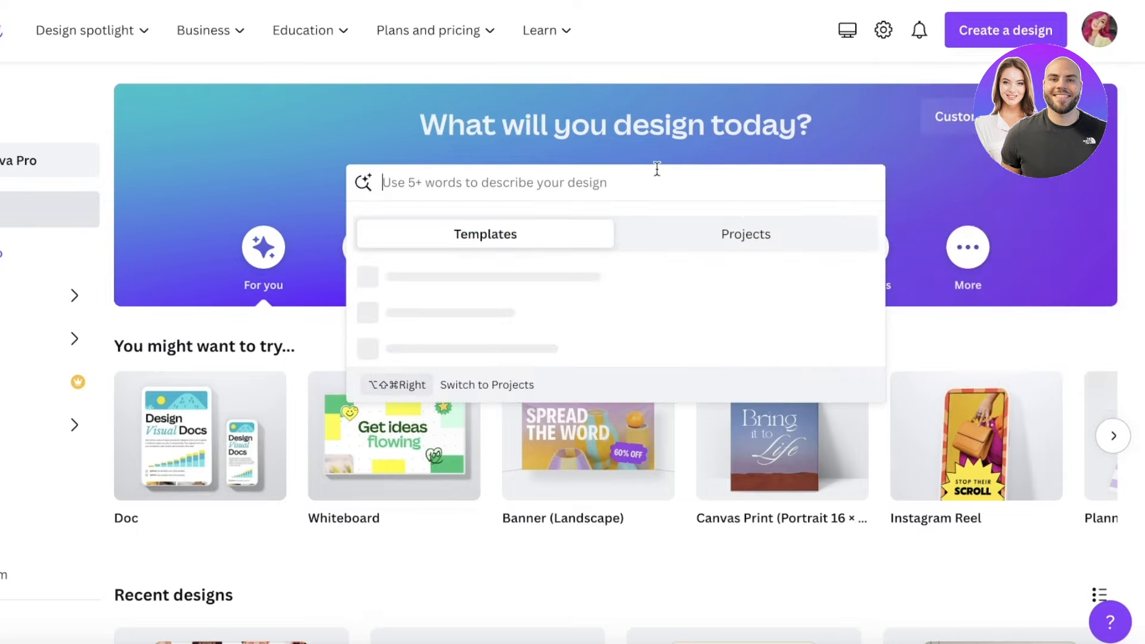
pyautogui.write('book')
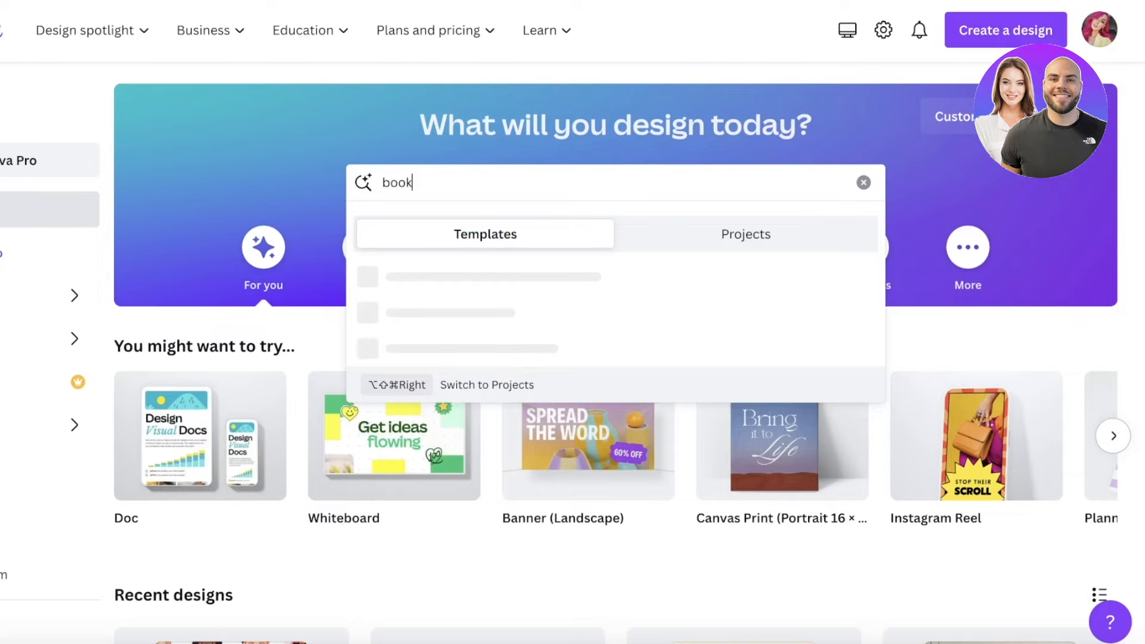
pyautogui.click(495, 288)
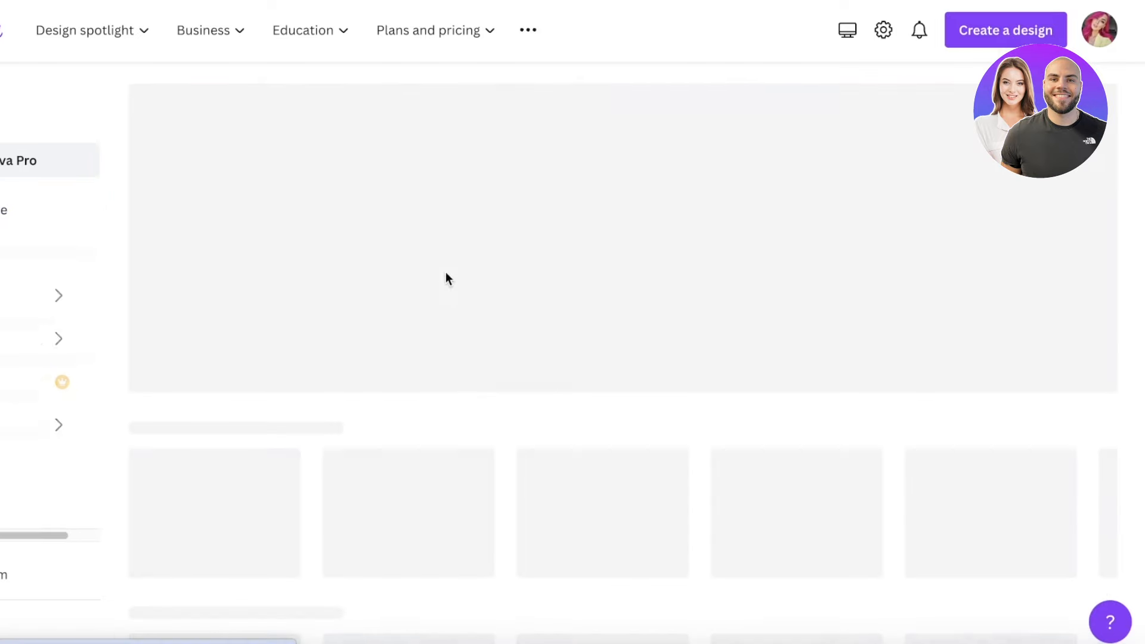
pyautogui.scroll(-3, 463, 274)
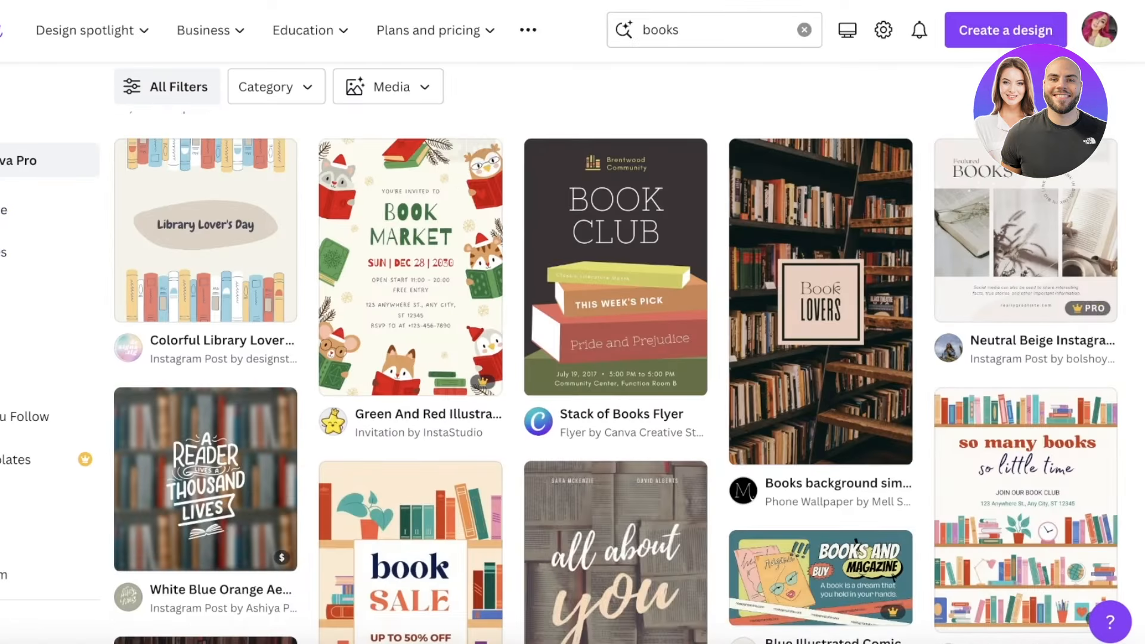
pyautogui.scroll(-10, 456, 284)
pyautogui.scroll(-3, 420, 265)
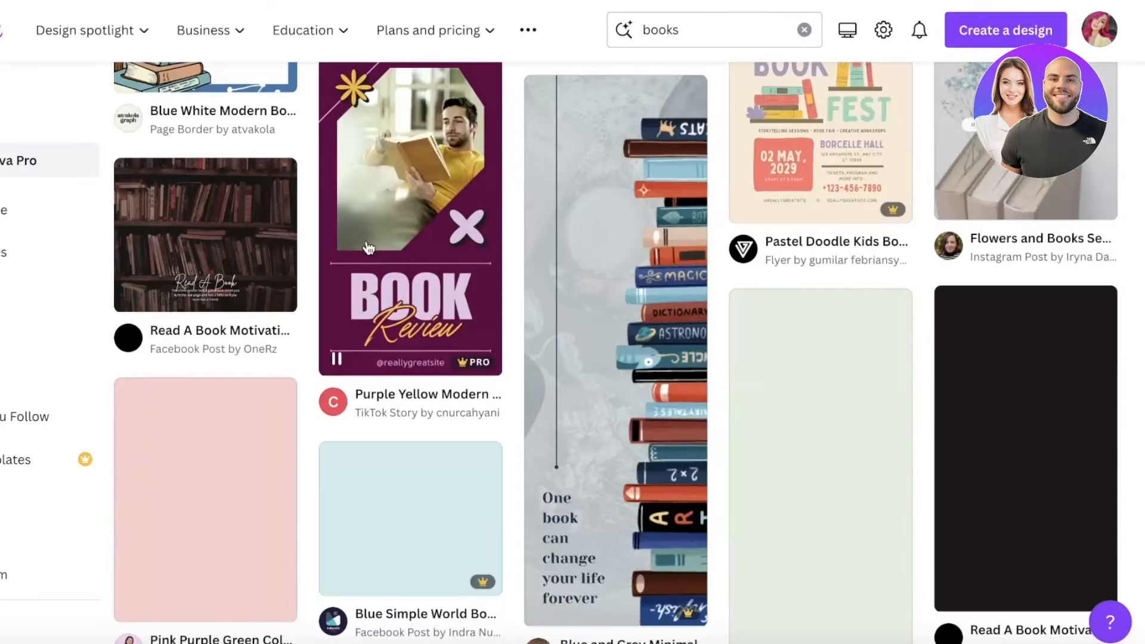
pyautogui.scroll(15, 381, 256)
# - Open the Book Covers template category and browse the cover designs
pyautogui.click(708, 28)
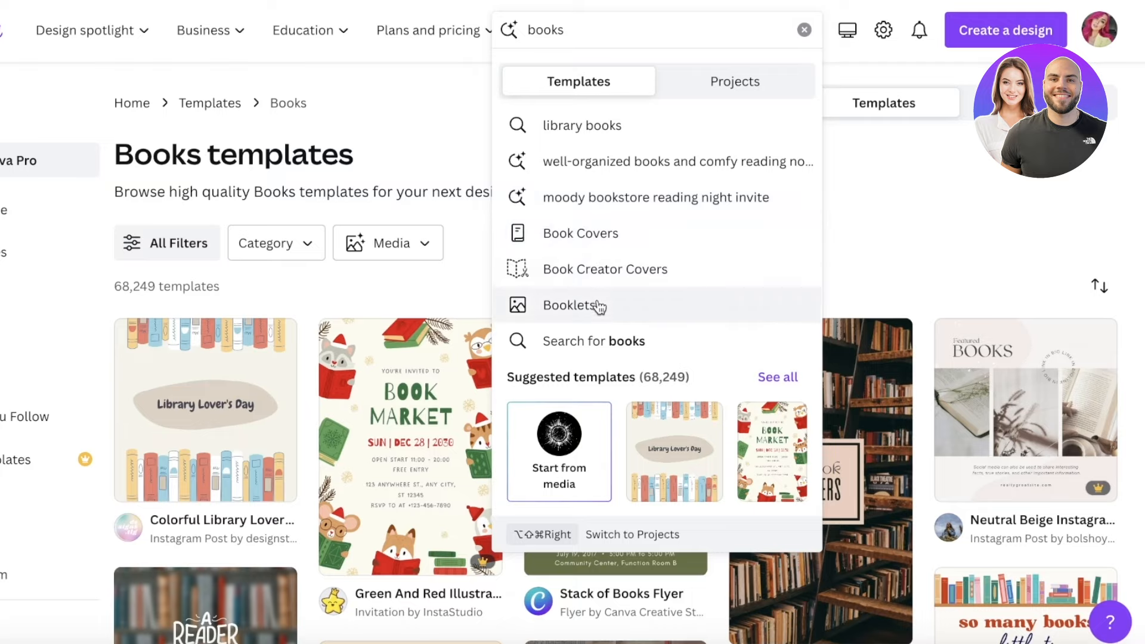
pyautogui.click(600, 233)
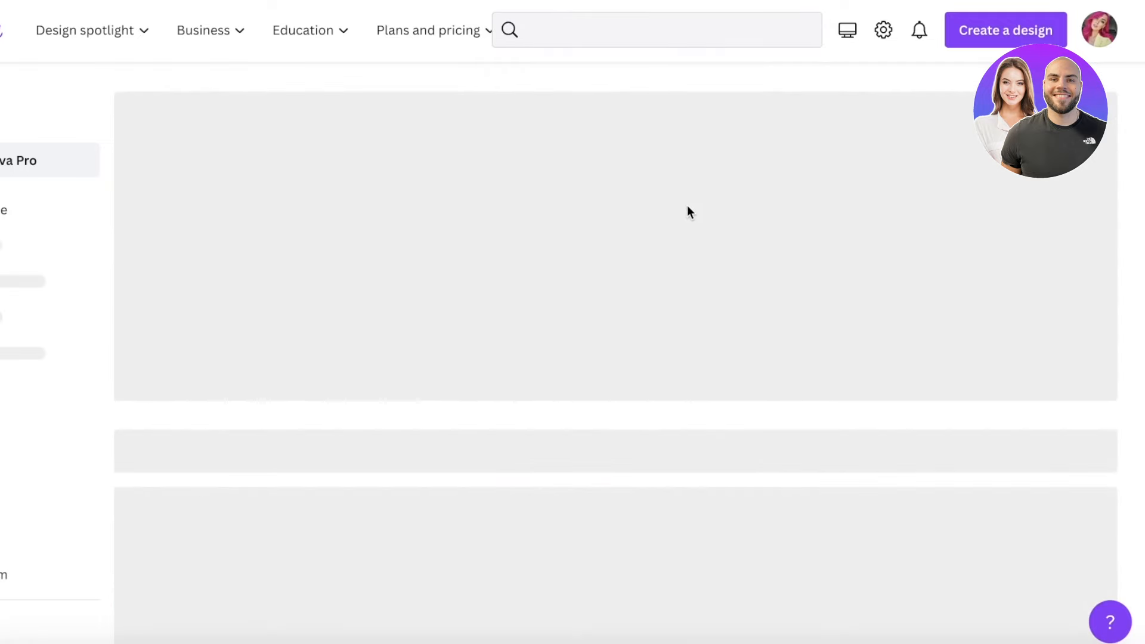
pyautogui.scroll(-5, 747, 205)
pyautogui.scroll(-10, 747, 204)
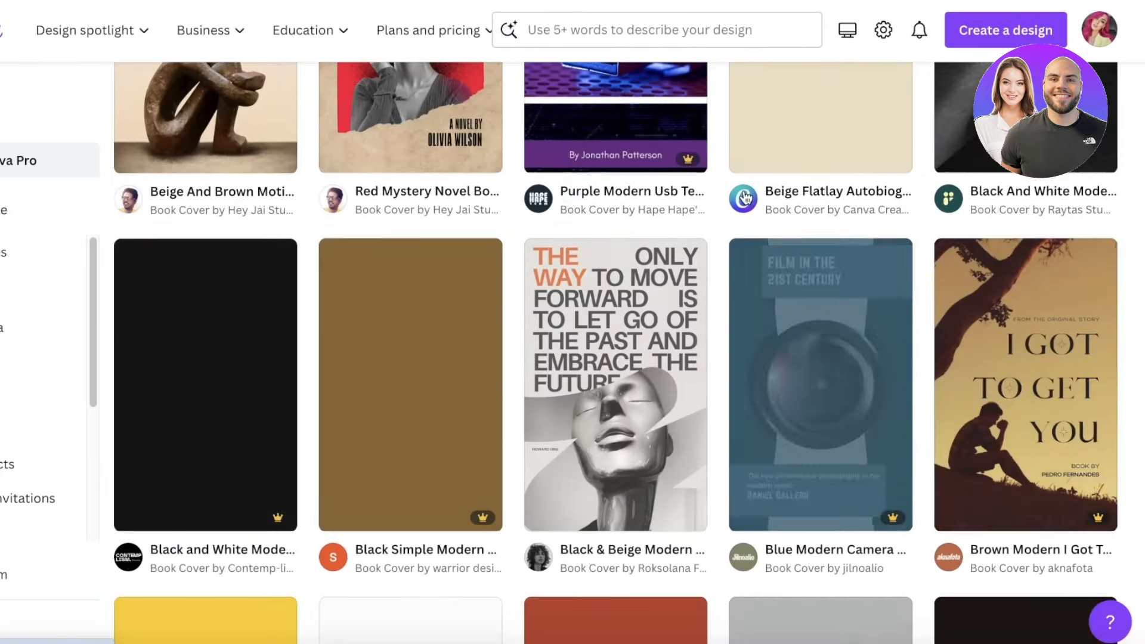
# - Search the template library for "e book template" and browse the designs found
pyautogui.click(583, 22)
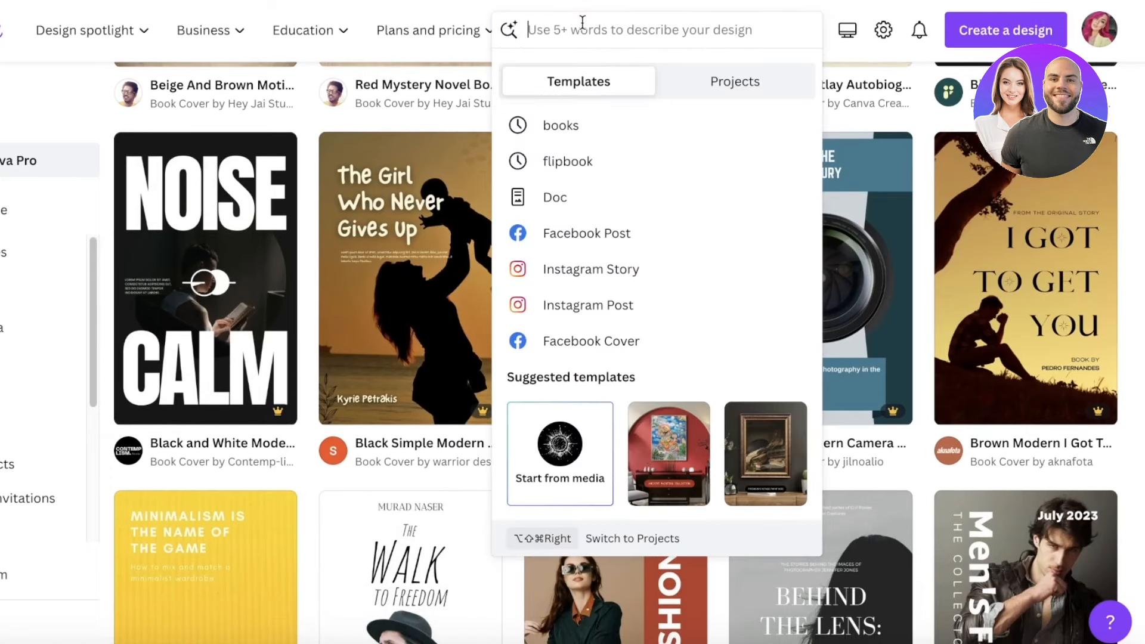
pyautogui.write('book t')
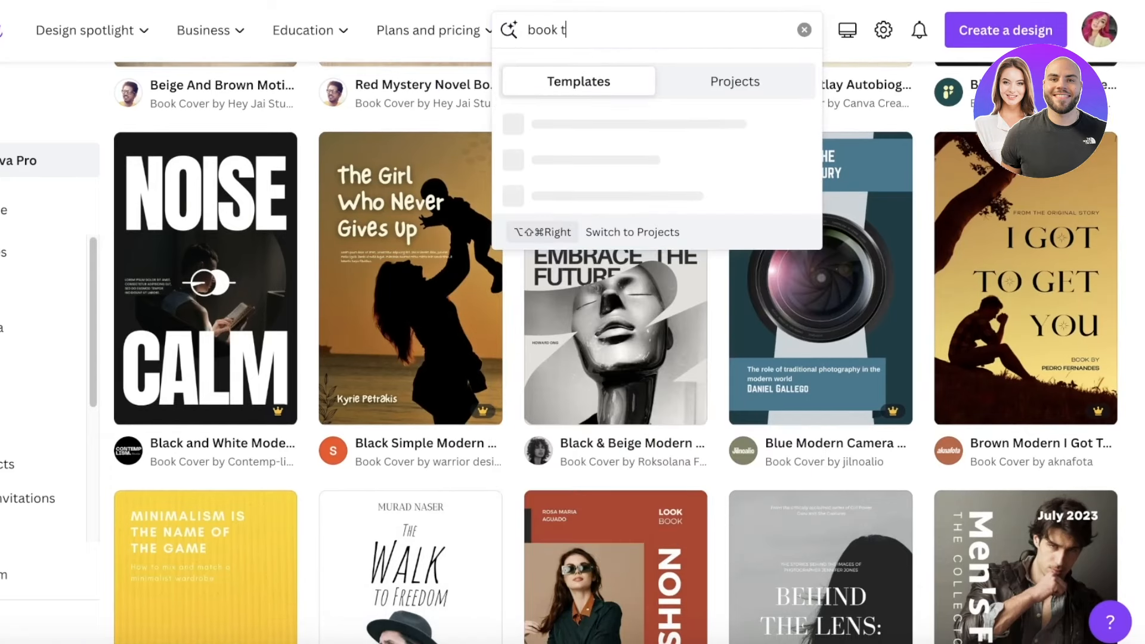
pyautogui.write('emp')
pyautogui.click(568, 137)
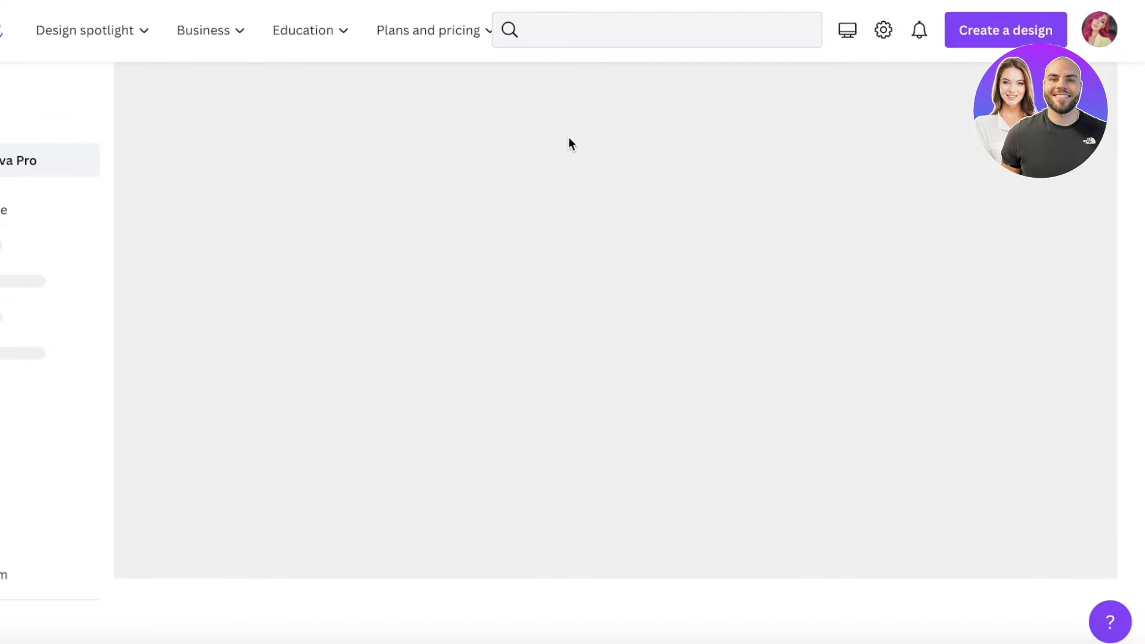
pyautogui.scroll(-3, 602, 251)
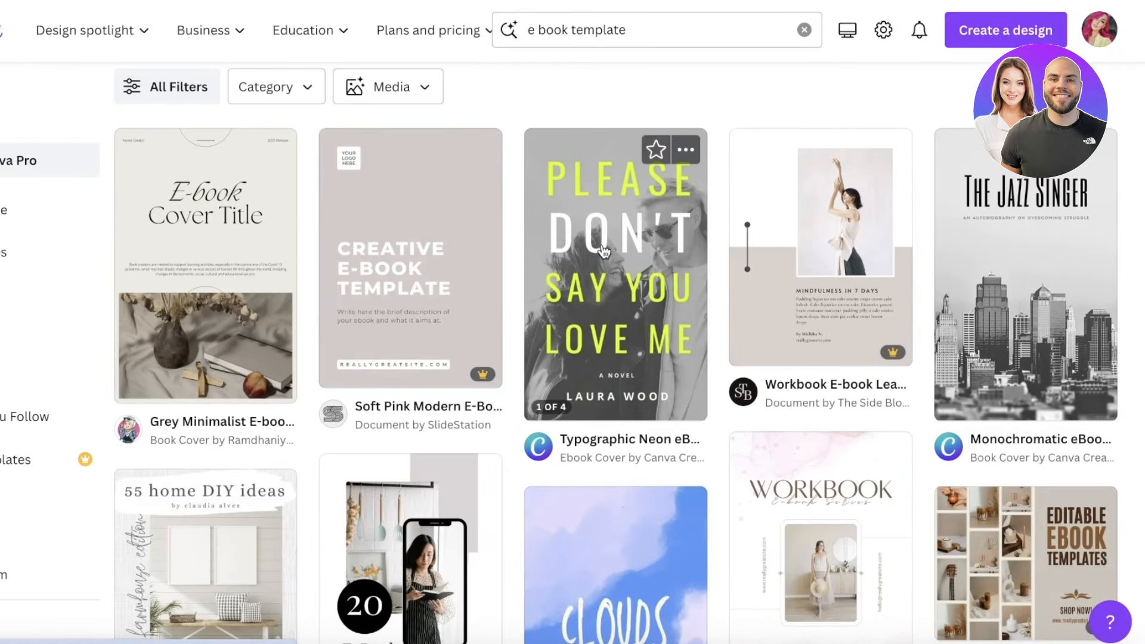
pyautogui.scroll(-3, 604, 250)
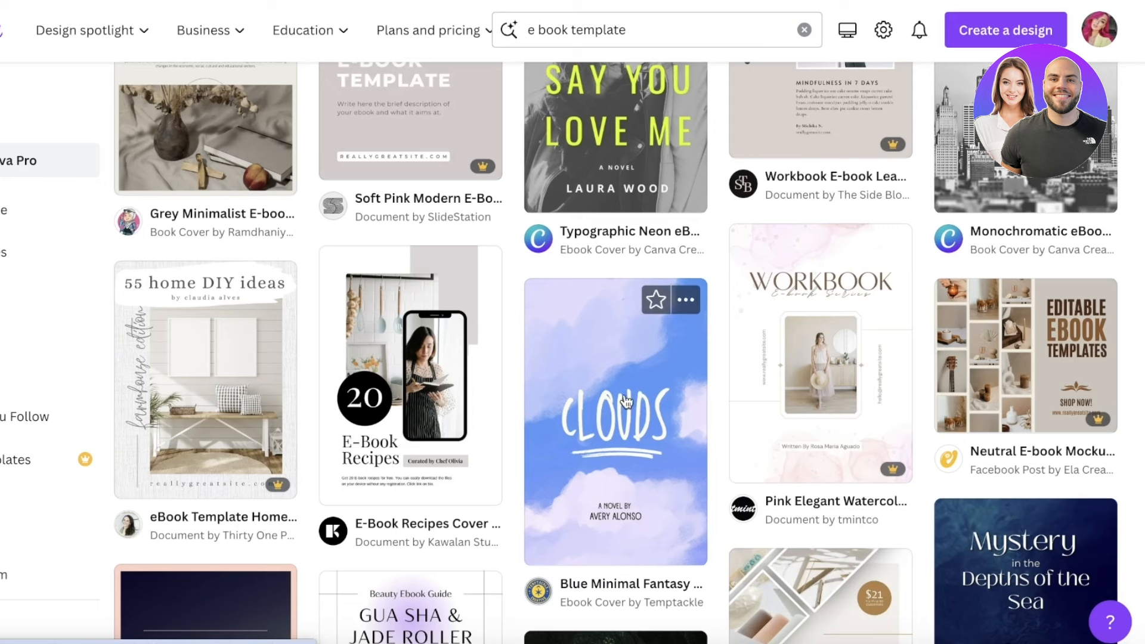
pyautogui.scroll(-7, 418, 286)
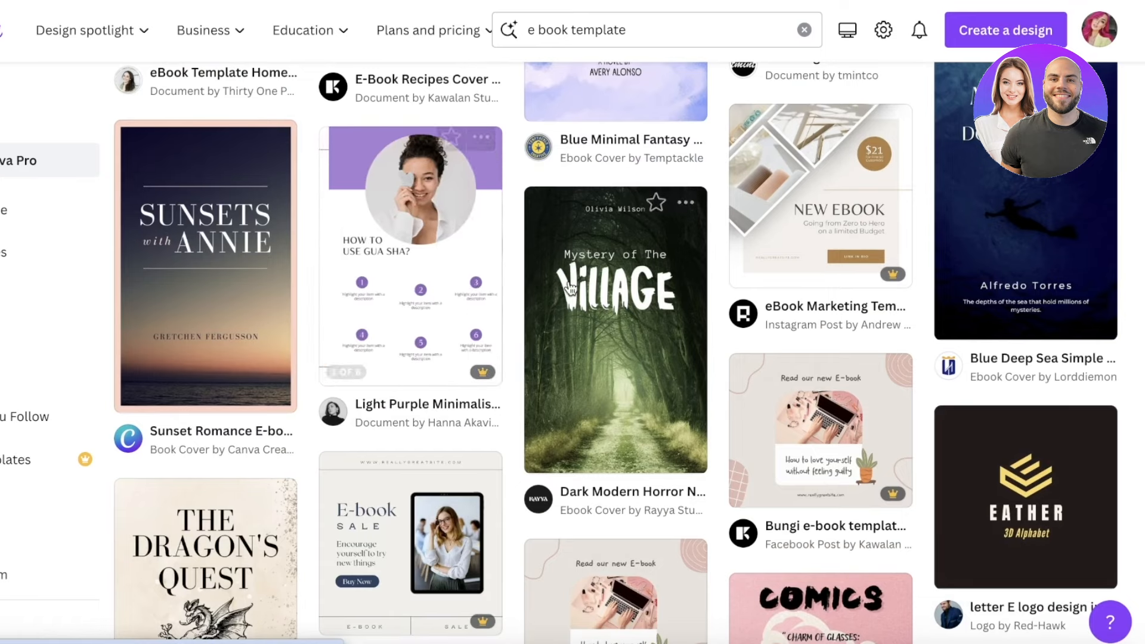
pyautogui.scroll(-15, 360, 321)
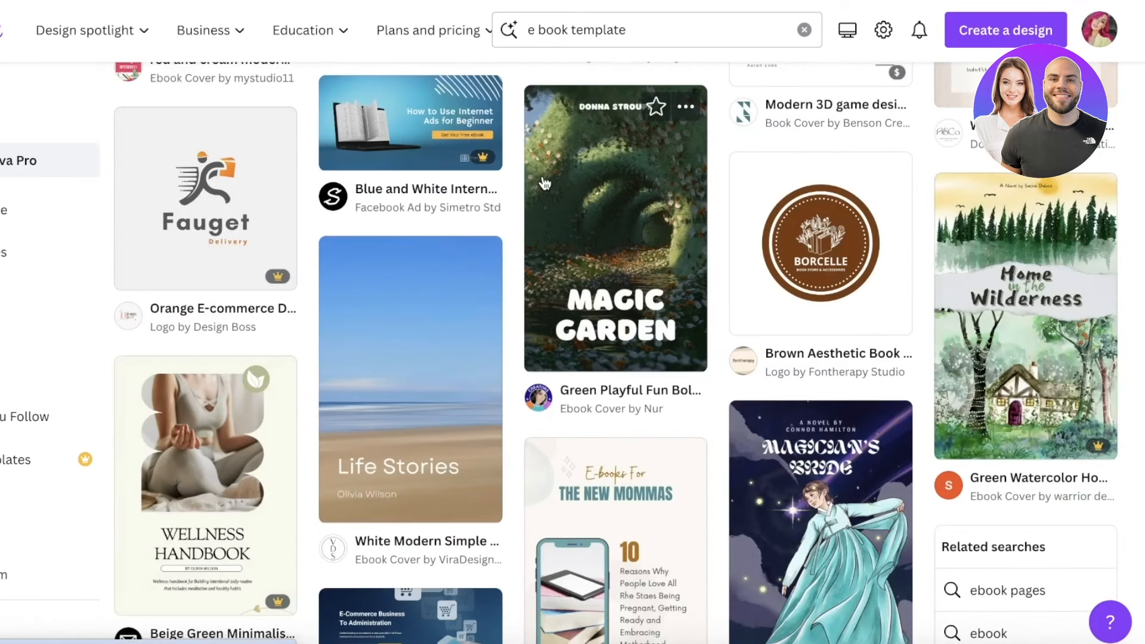
# - Preview the Magic Garden ebook cover template, close the preview and look at further designs
pyautogui.click(544, 183)
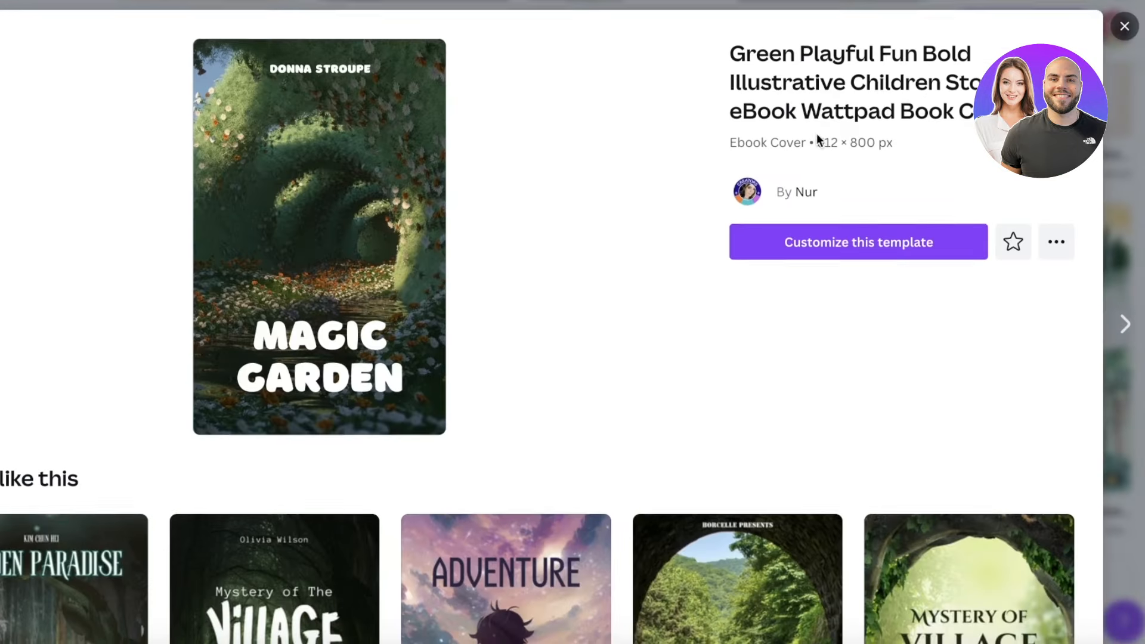
pyautogui.click(1125, 26)
pyautogui.scroll(-8, 370, 353)
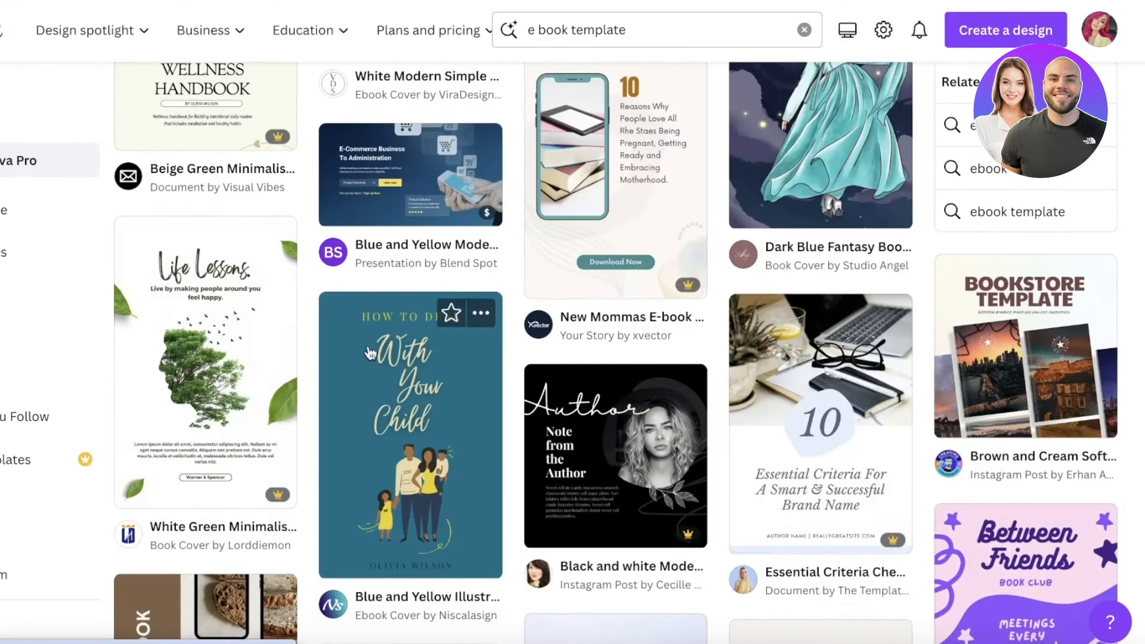
# - Open the Typographic Neon eBook Template from the results for customizing
pyautogui.scroll(20, 385, 392)
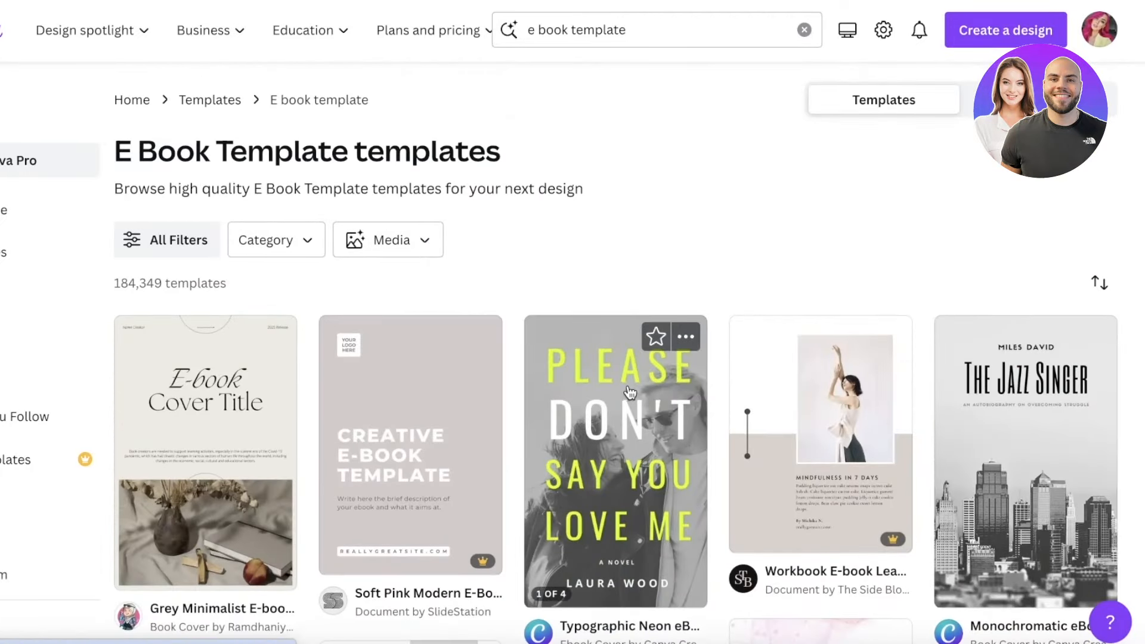
pyautogui.click(629, 393)
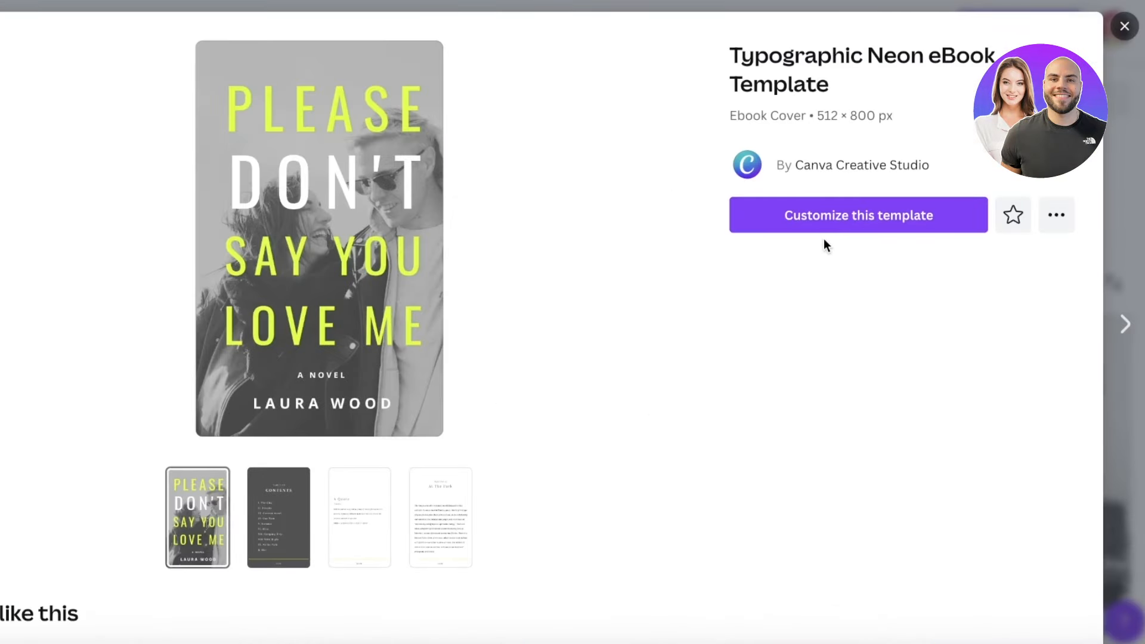
pyautogui.click(857, 213)
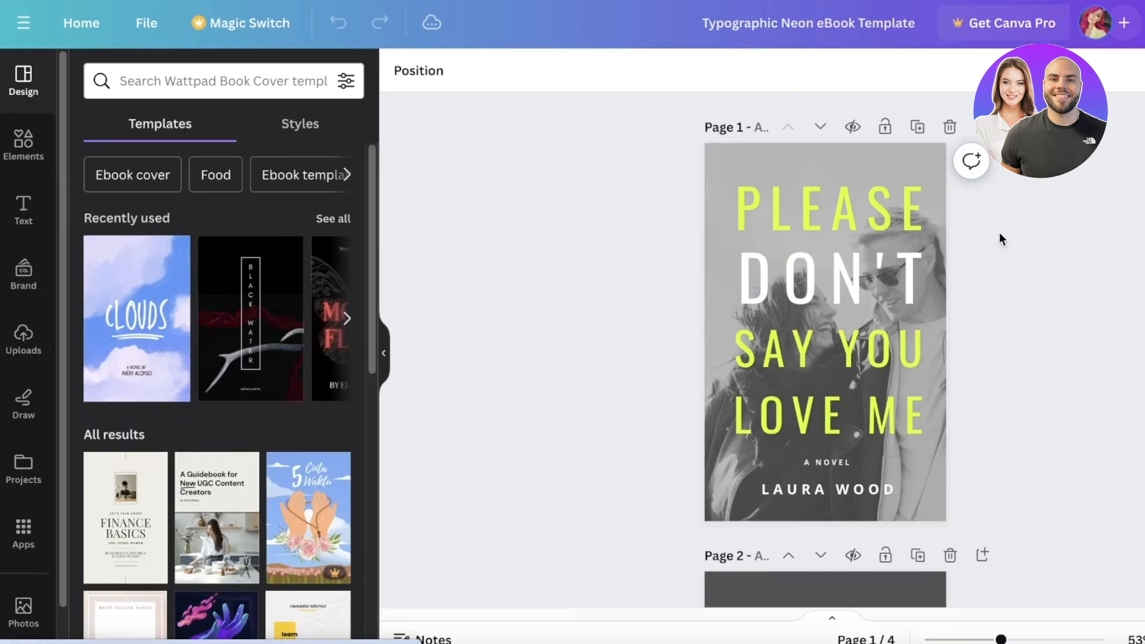
# - Delete the photo of the couple from the page 1 cover and look through the template's other pages
pyautogui.click(907, 157)
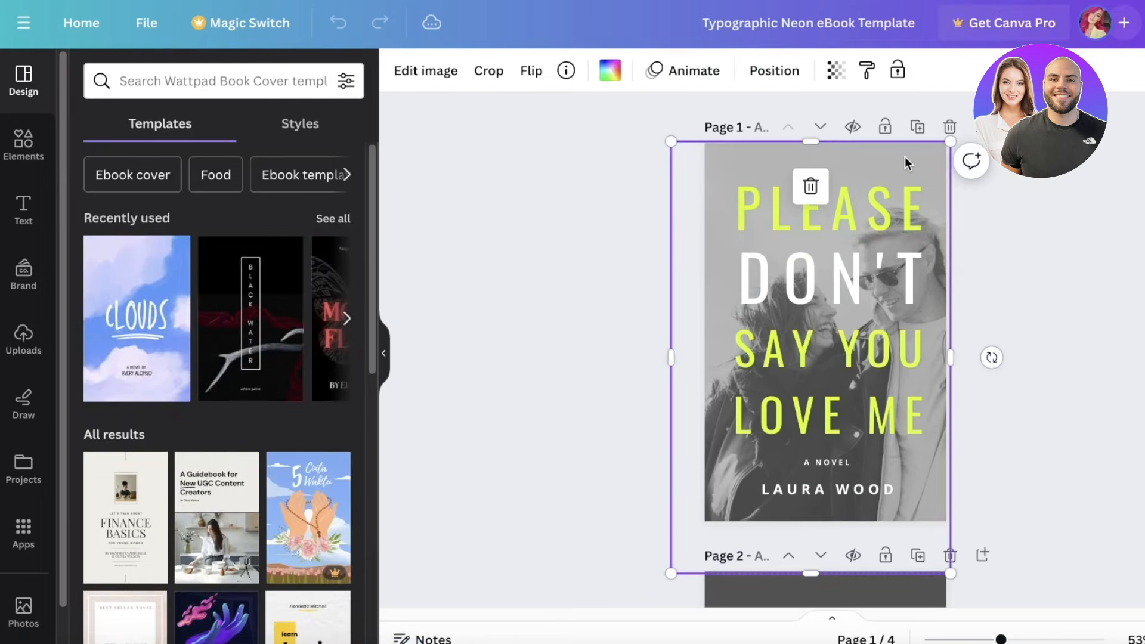
pyautogui.press('Delete')
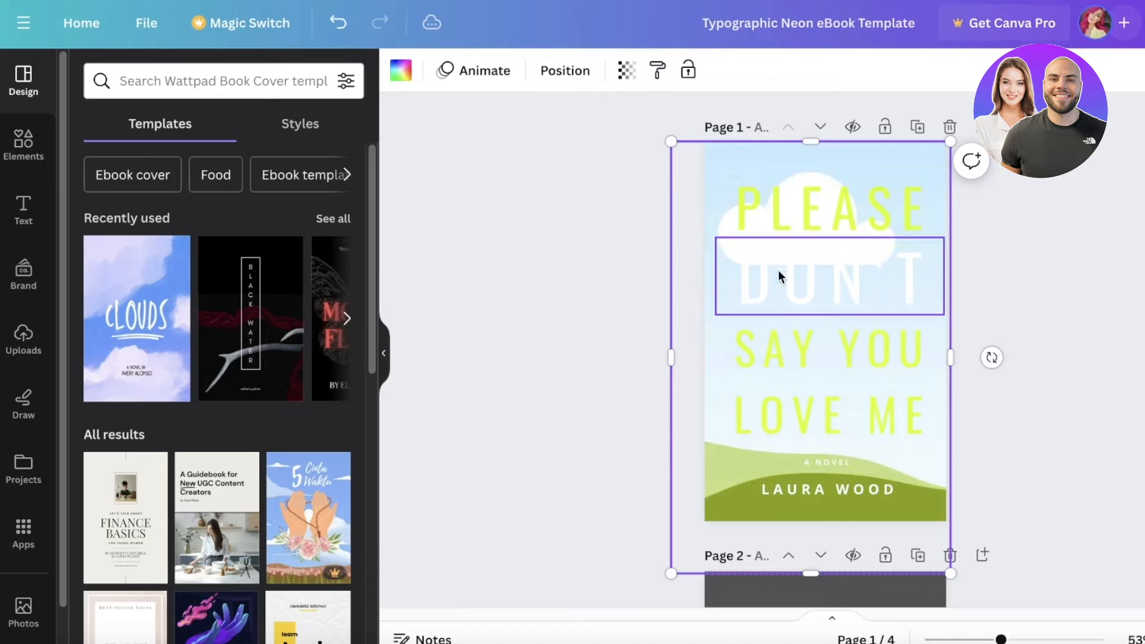
pyautogui.scroll(-5, 778, 271)
pyautogui.scroll(-15, 917, 287)
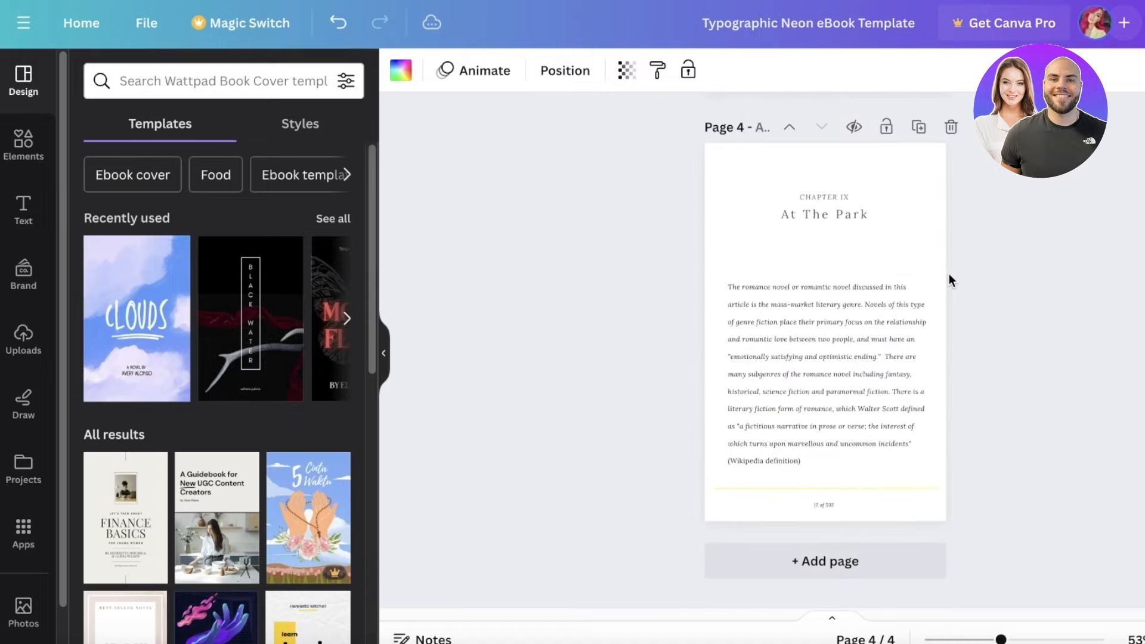
pyautogui.scroll(8, 950, 273)
pyautogui.scroll(10, 946, 273)
# - Fill the empty frame on the page 1 cover with the uploaded black-and-white moon phases image
pyautogui.click(824, 186)
pyautogui.click(24, 144)
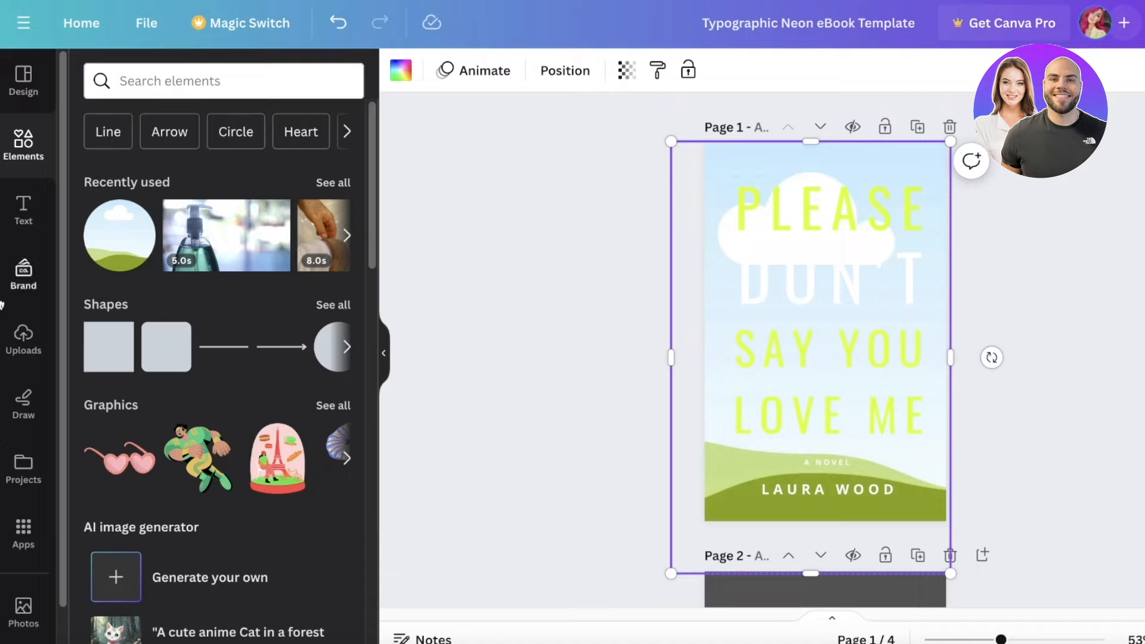
pyautogui.click(4, 334)
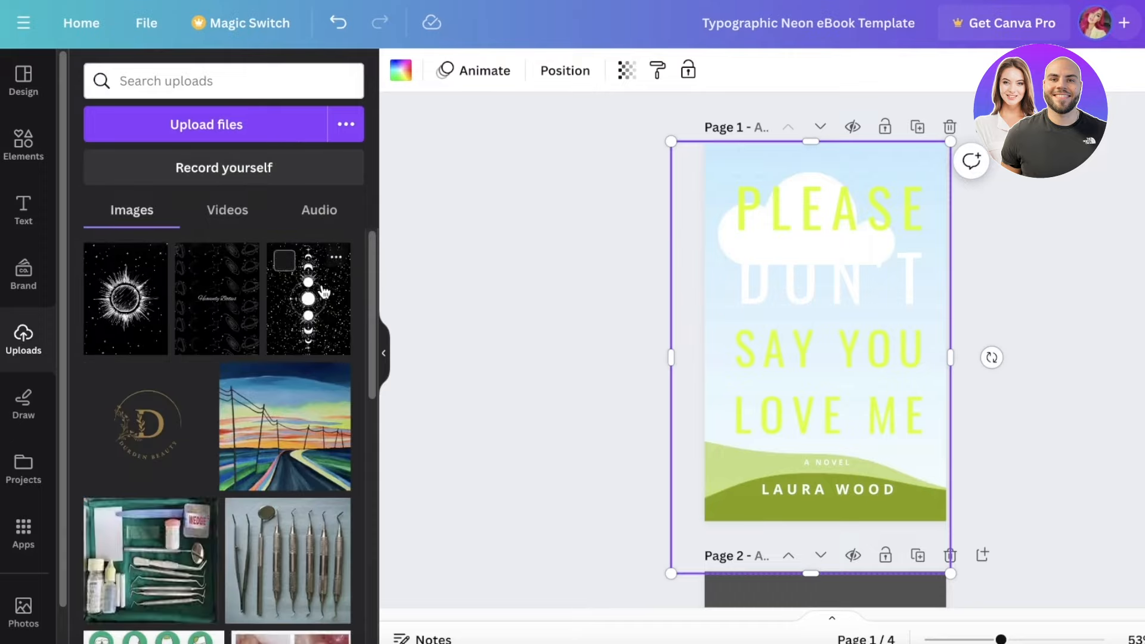
pyautogui.moveTo(324, 292); pyautogui.dragTo(754, 288)
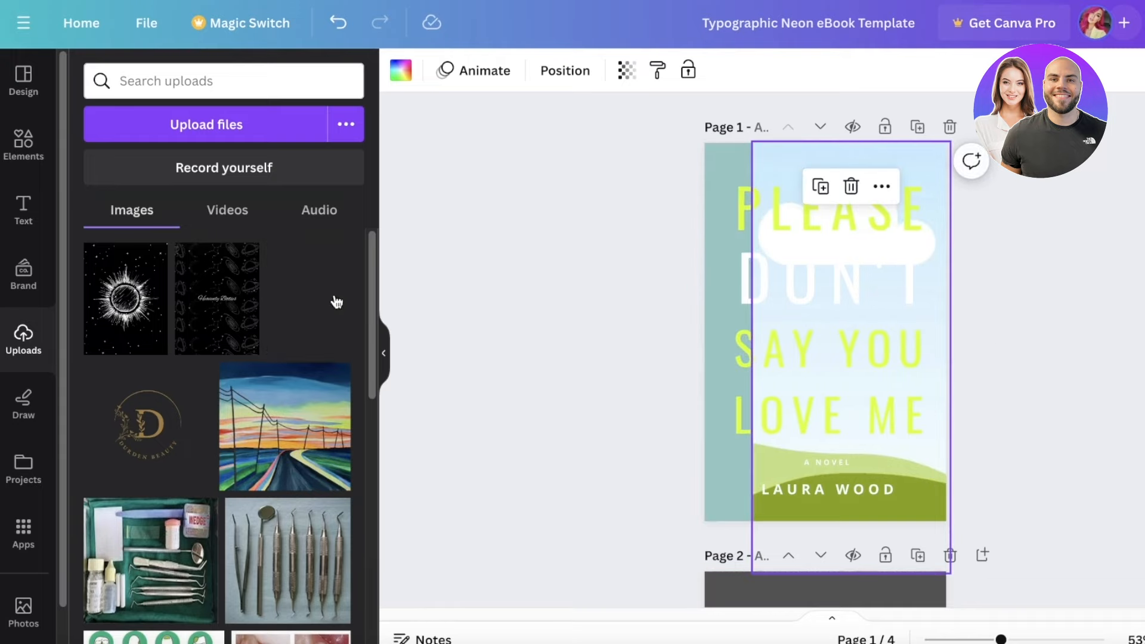
pyautogui.moveTo(337, 301); pyautogui.dragTo(847, 251)
pyautogui.click(918, 178)
pyautogui.click(825, 247)
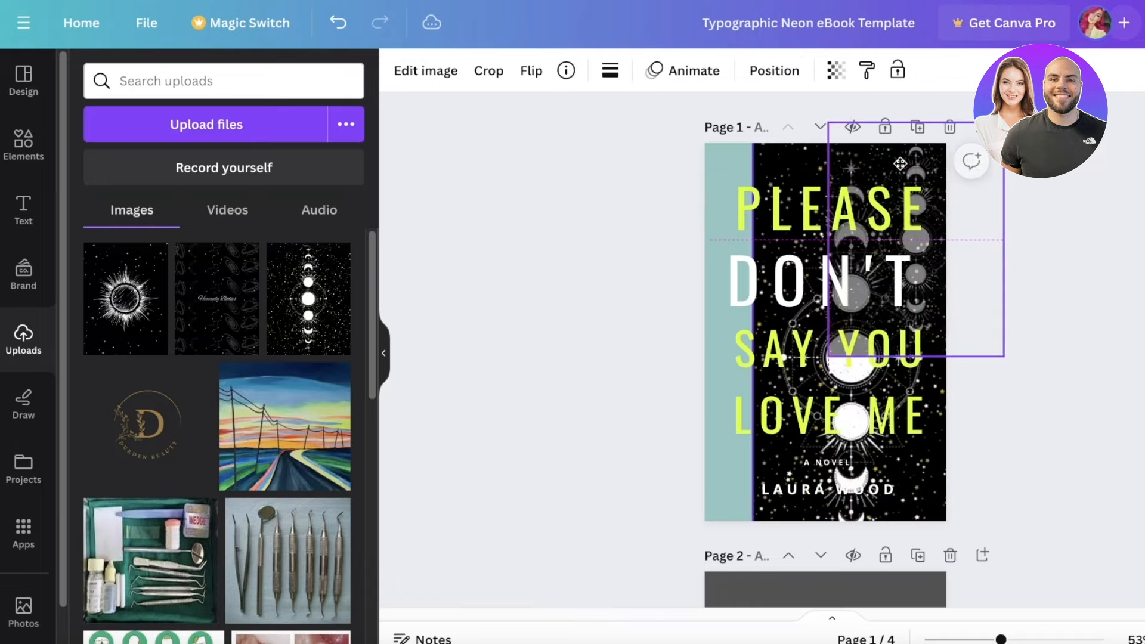
# - Widen the moon phases image frame past the left page edge so it covers the whole cover, and deselect it
pyautogui.click(758, 160)
pyautogui.moveTo(757, 158); pyautogui.dragTo(708, 161)
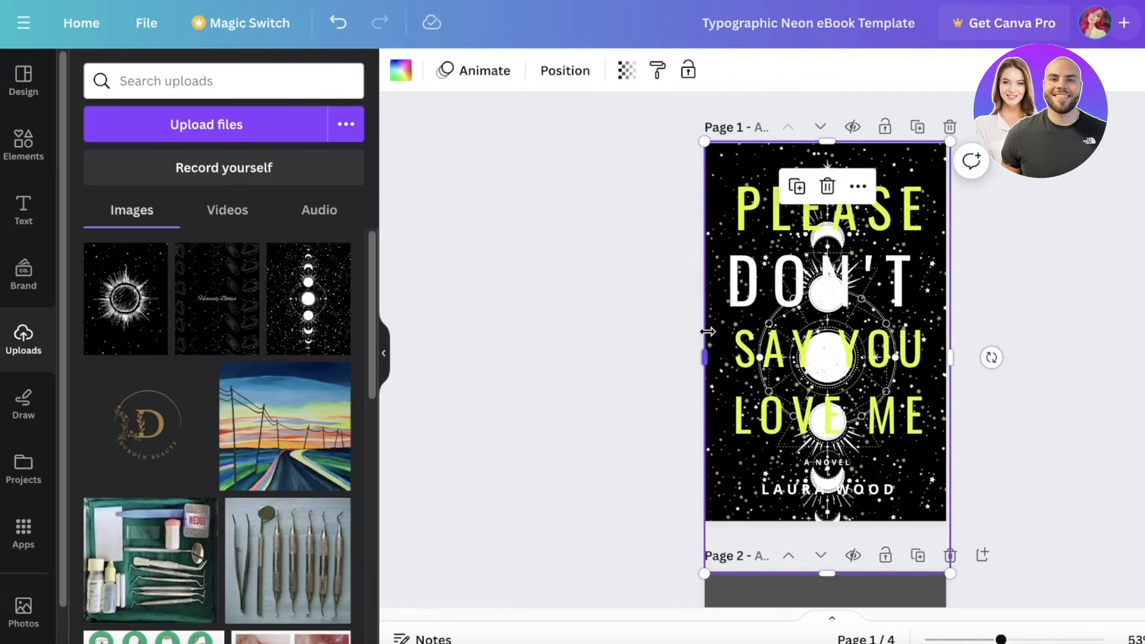
pyautogui.moveTo(705, 365); pyautogui.dragTo(697, 358)
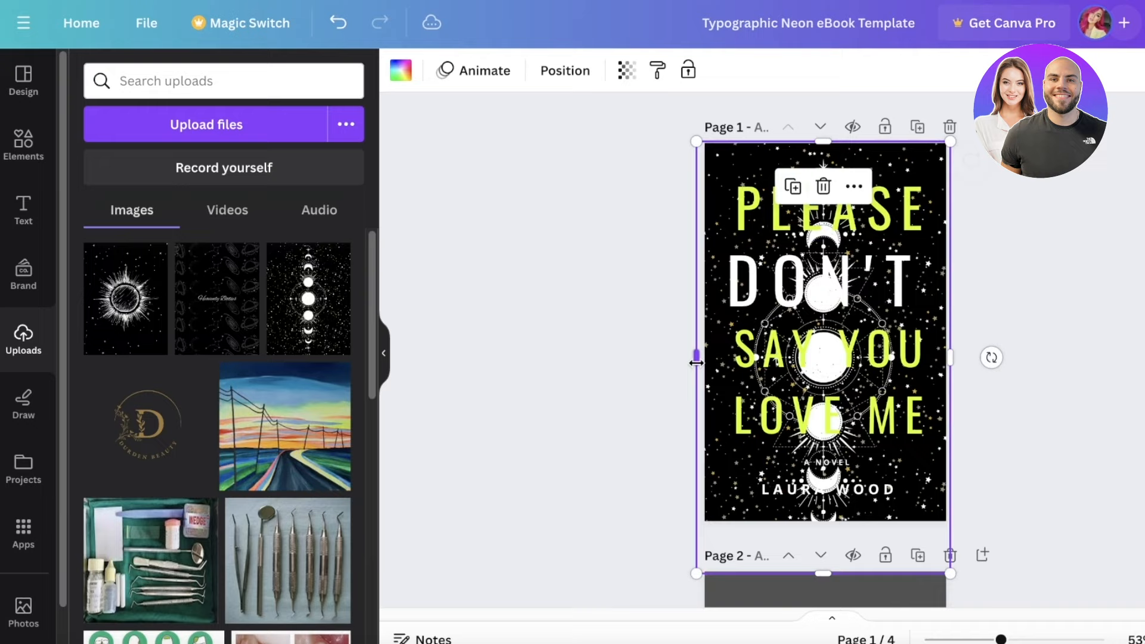
pyautogui.click(1125, 295)
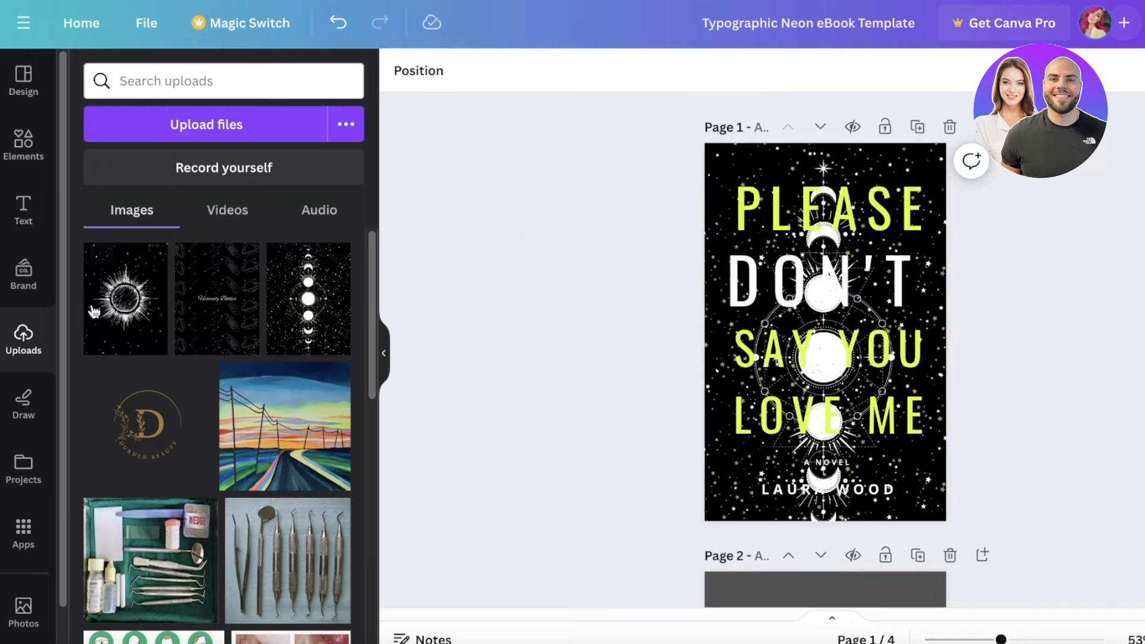
# - Add the uploaded sun image to the page 1 cover and position it near the middle of the page
pyautogui.click(108, 290)
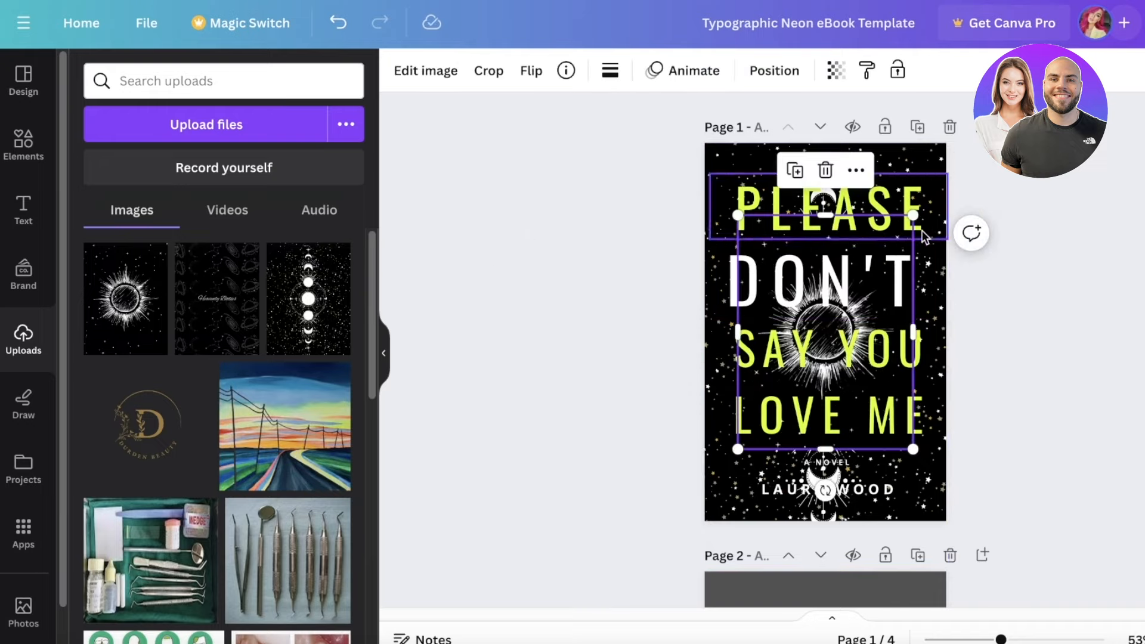
pyautogui.moveTo(900, 236); pyautogui.dragTo(902, 234)
# - Search the design elements for "frame"
pyautogui.click(24, 142)
pyautogui.click(224, 75)
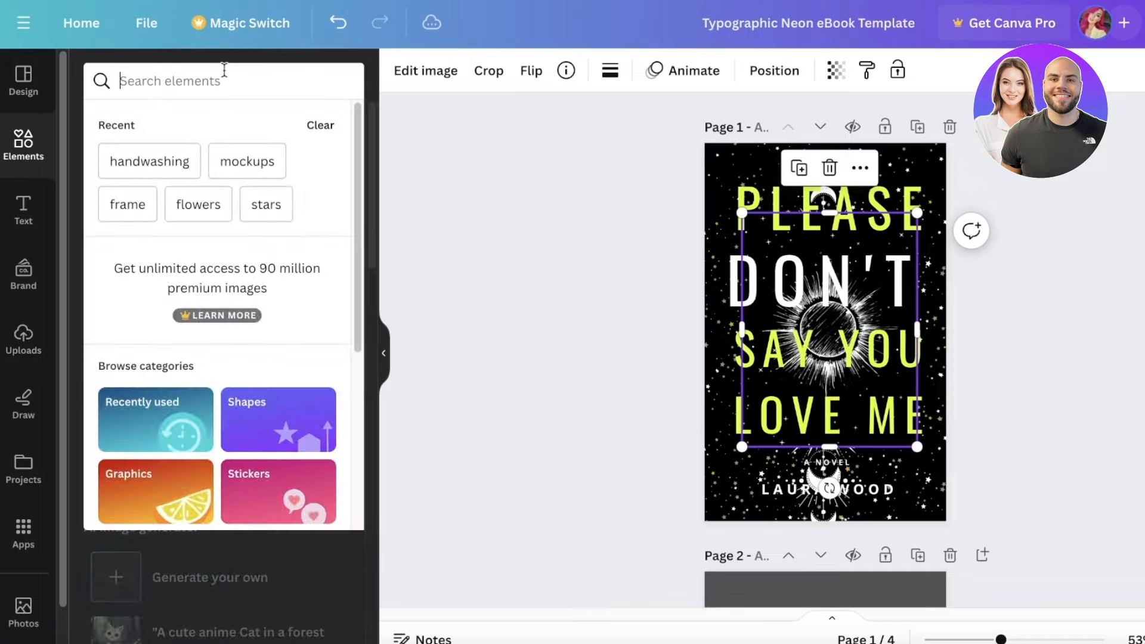
pyautogui.write('frame')
pyautogui.press('Return')
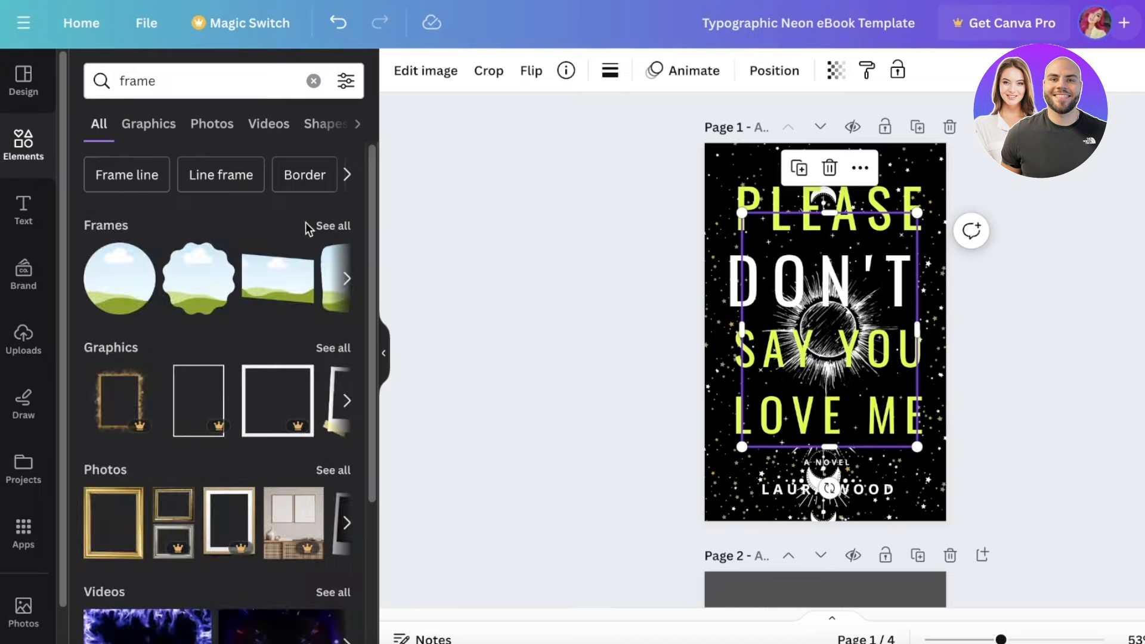
# - Show all frame results and add the portrait torn-paper frame to the middle of the page 1 cover
pyautogui.click(315, 227)
pyautogui.scroll(-5, 216, 341)
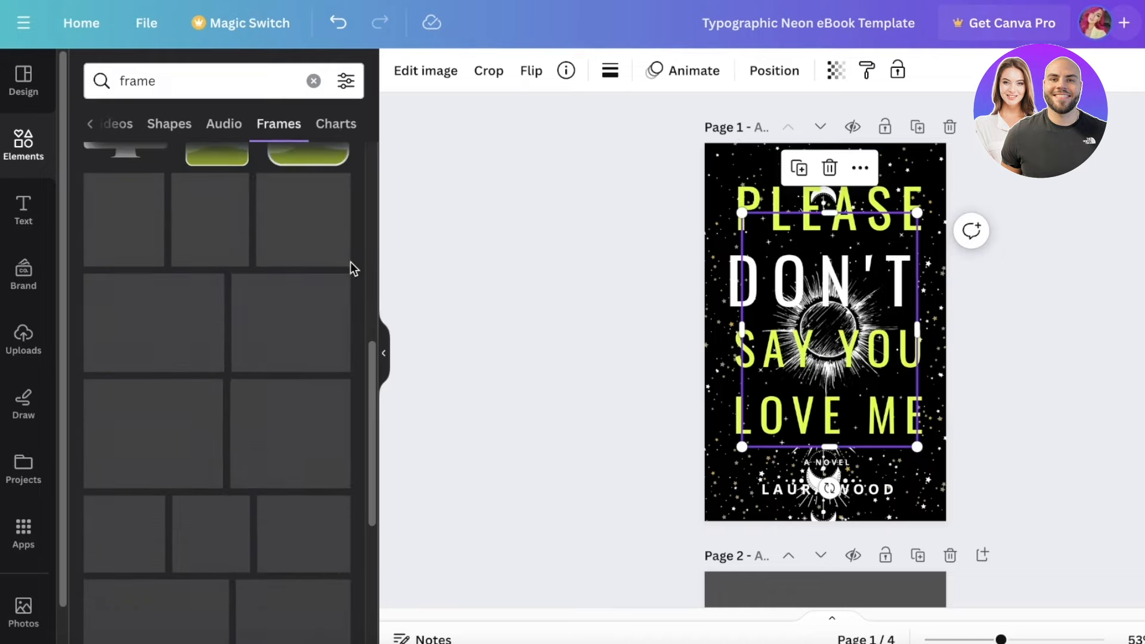
pyautogui.scroll(5, 349, 264)
pyautogui.scroll(1, 199, 332)
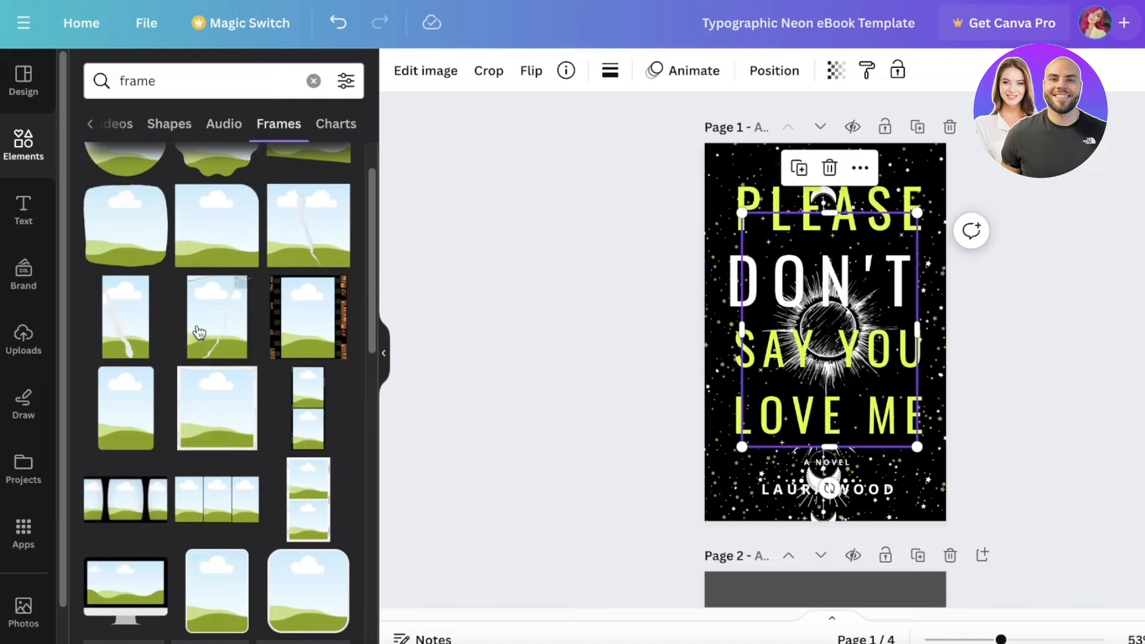
pyautogui.moveTo(199, 333); pyautogui.dragTo(791, 388)
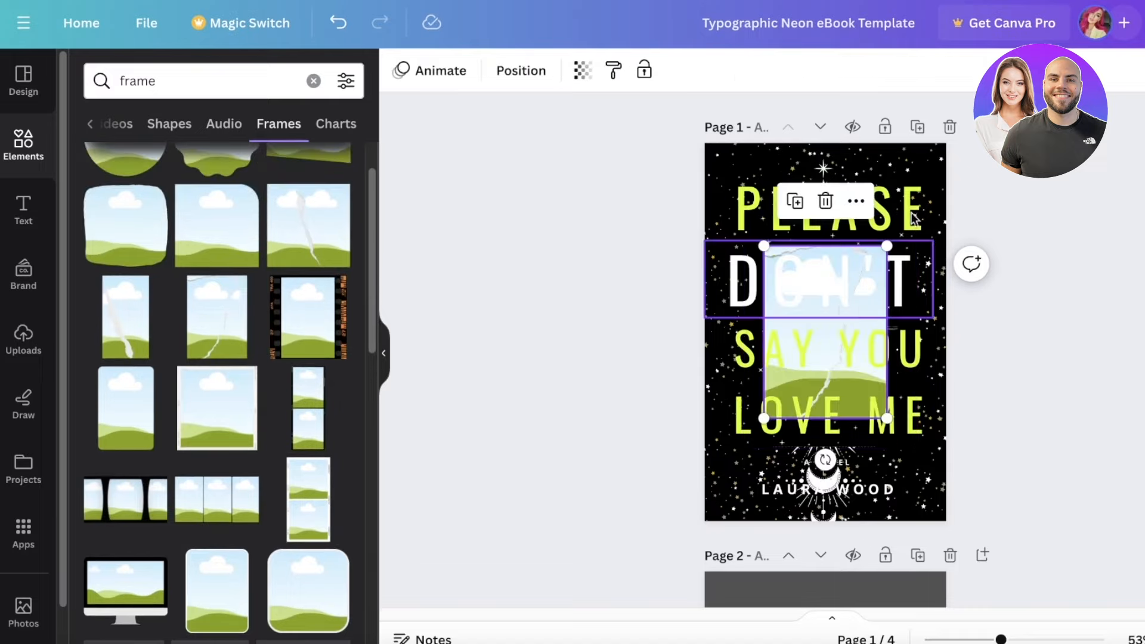
# - Delete the full-page moon phases background from the cover and move the torn-paper frame to the page's upper-right corner
pyautogui.moveTo(934, 149); pyautogui.dragTo(729, 285)
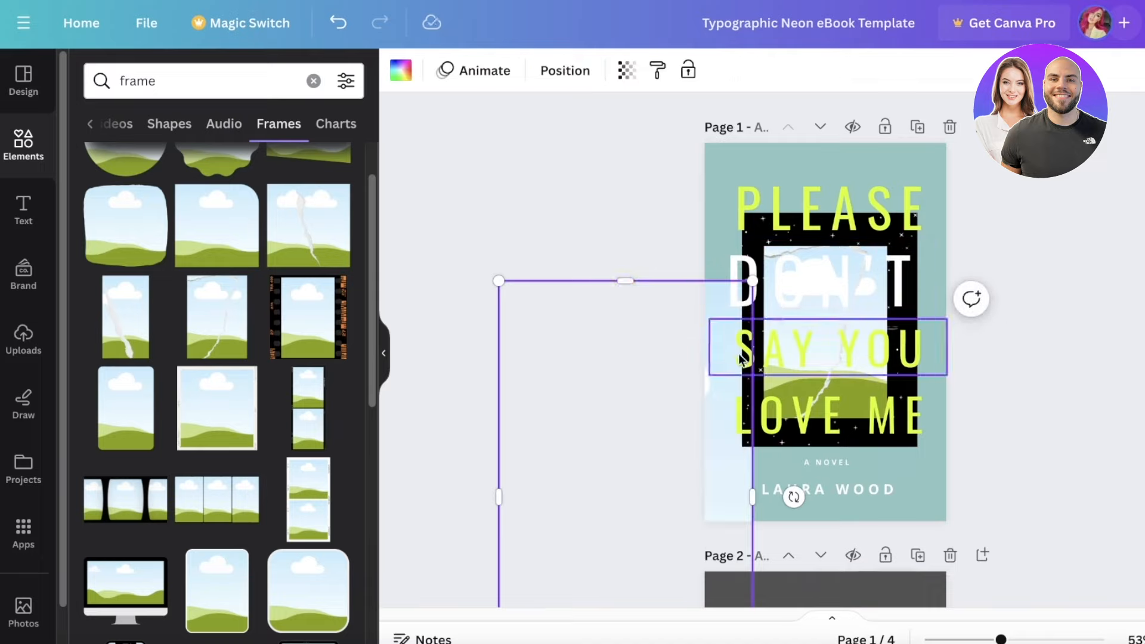
pyautogui.press('Delete')
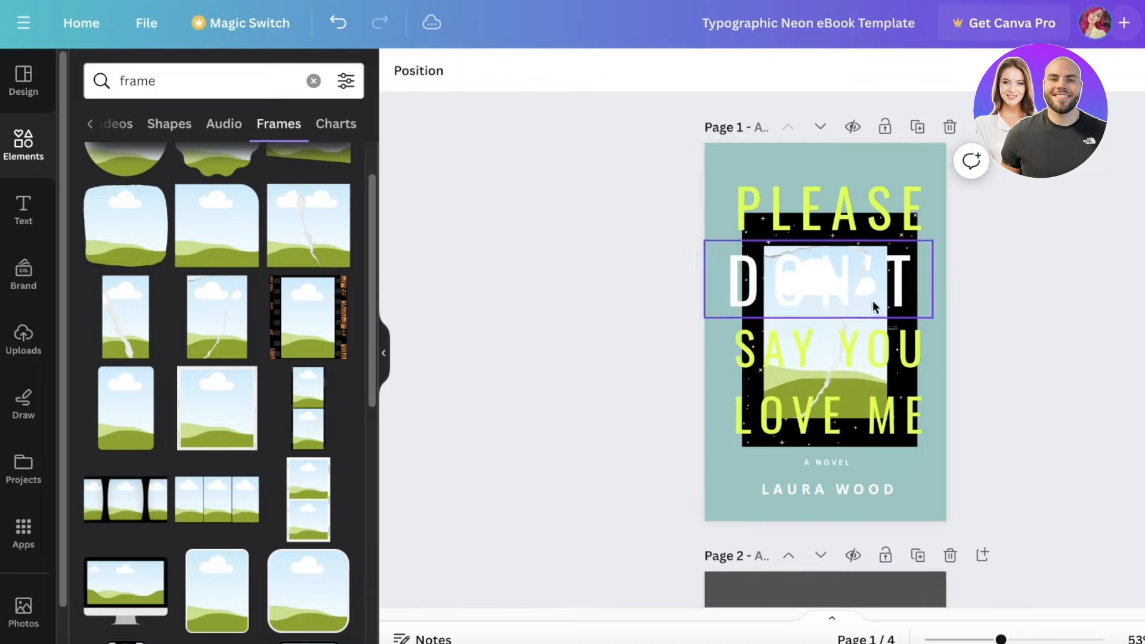
pyautogui.moveTo(873, 307); pyautogui.dragTo(897, 223)
pyautogui.click(851, 296)
pyautogui.moveTo(851, 296); pyautogui.dragTo(928, 179)
# - Move the DON'T line slightly down and the LOVE ME line down onto the A NOVEL text
pyautogui.moveTo(823, 196); pyautogui.dragTo(823, 291)
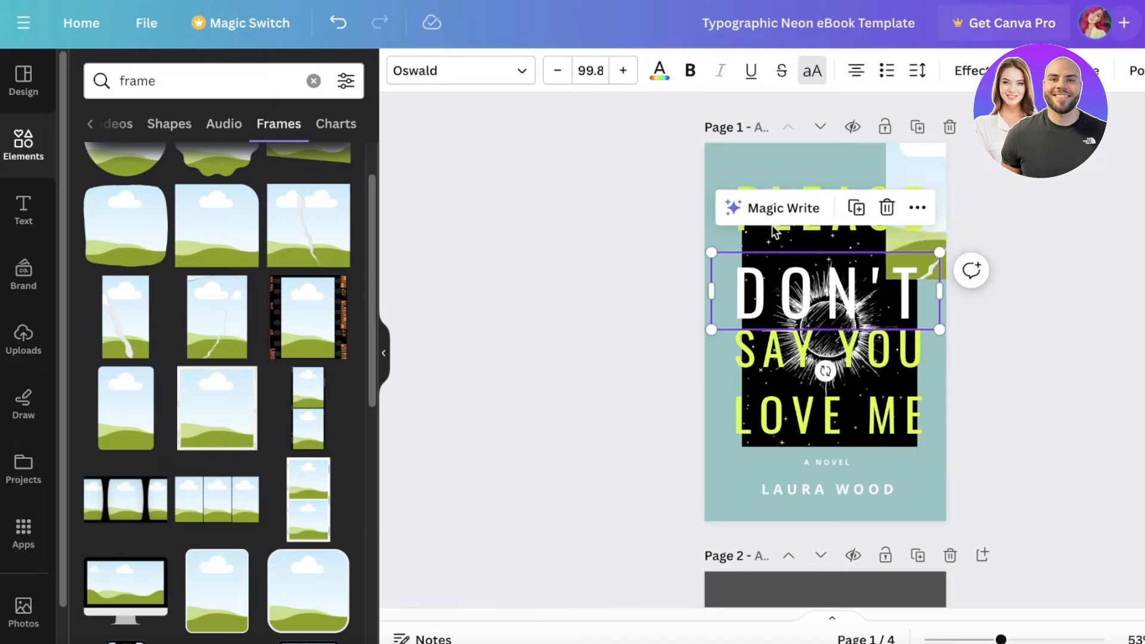
pyautogui.click(806, 230)
pyautogui.click(747, 256)
pyautogui.click(743, 257)
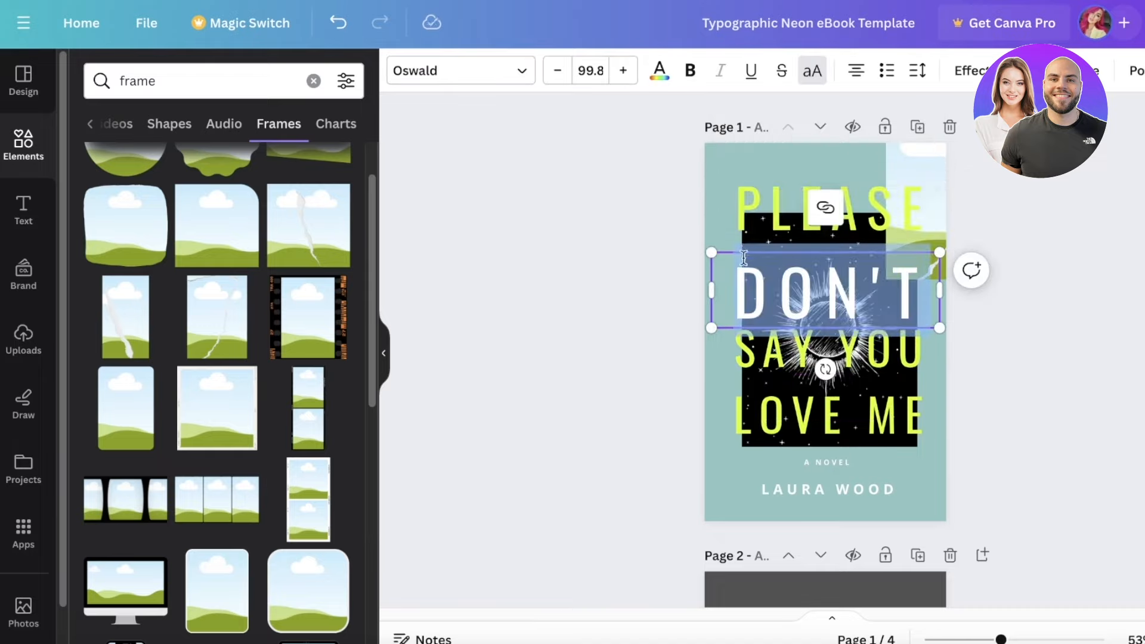
pyautogui.click(762, 440)
pyautogui.click(769, 434)
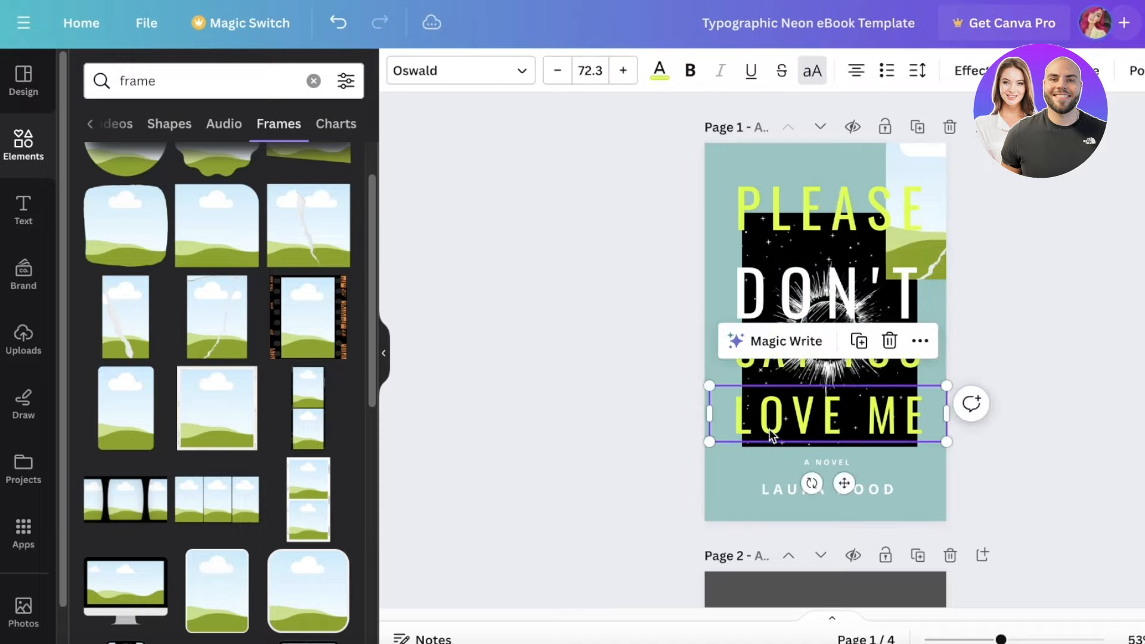
pyautogui.moveTo(769, 434); pyautogui.dragTo(762, 484)
# - Move the loose sun image aside and enlarge the torn-paper frame to nearly the full height of the cover
pyautogui.click(782, 399)
pyautogui.moveTo(787, 417); pyautogui.dragTo(797, 192)
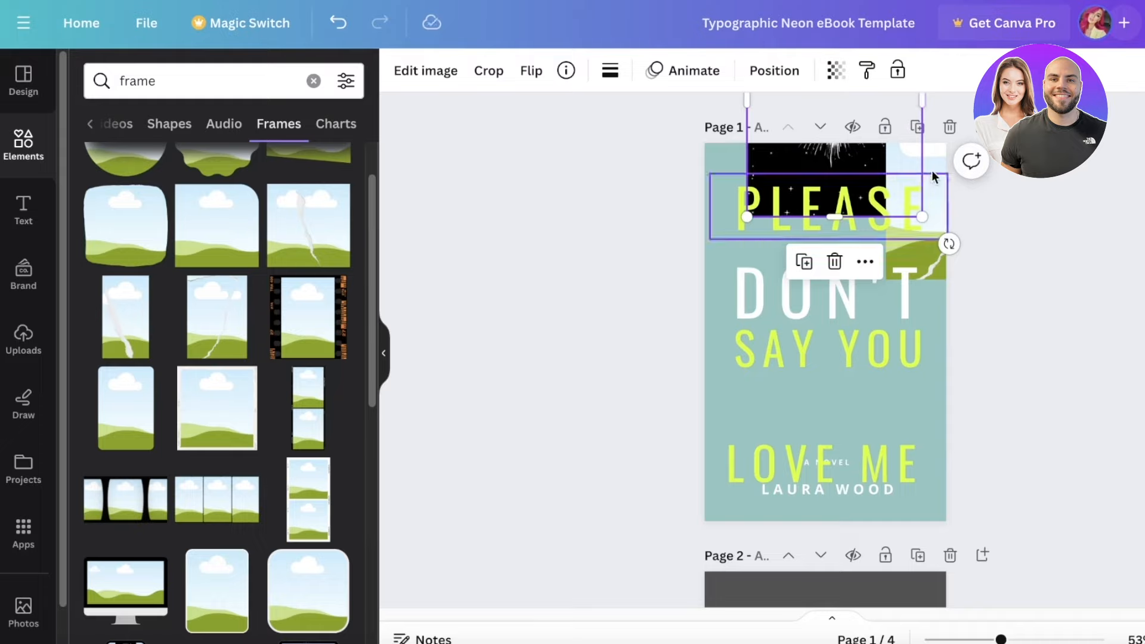
pyautogui.click(934, 177)
pyautogui.moveTo(885, 317); pyautogui.dragTo(791, 505)
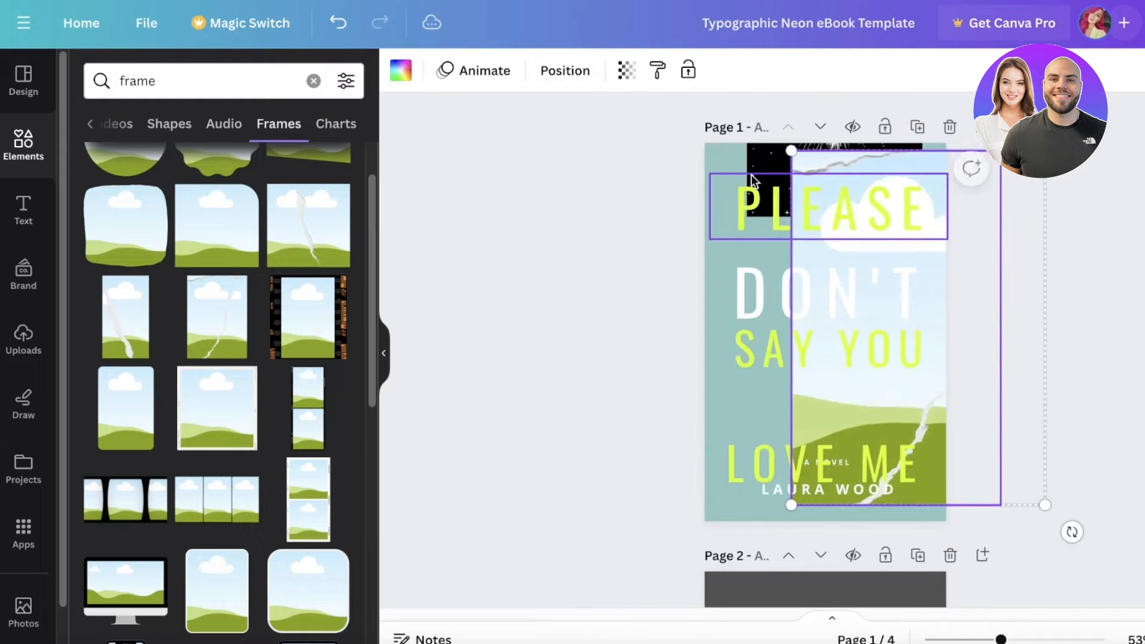
pyautogui.moveTo(753, 179); pyautogui.dragTo(815, 341)
# - Fill the left half of the torn-paper frame with the sun image and shift the frame left across the cover's width
pyautogui.click(26, 149)
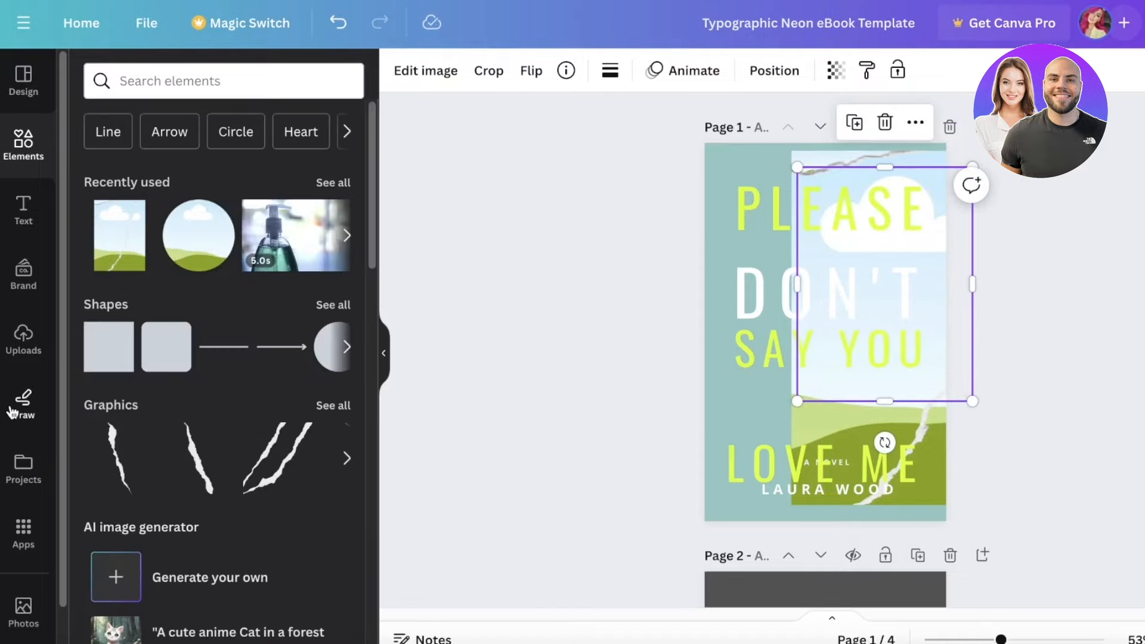
pyautogui.click(24, 340)
pyautogui.moveTo(110, 321); pyautogui.dragTo(868, 271)
pyautogui.click(927, 234)
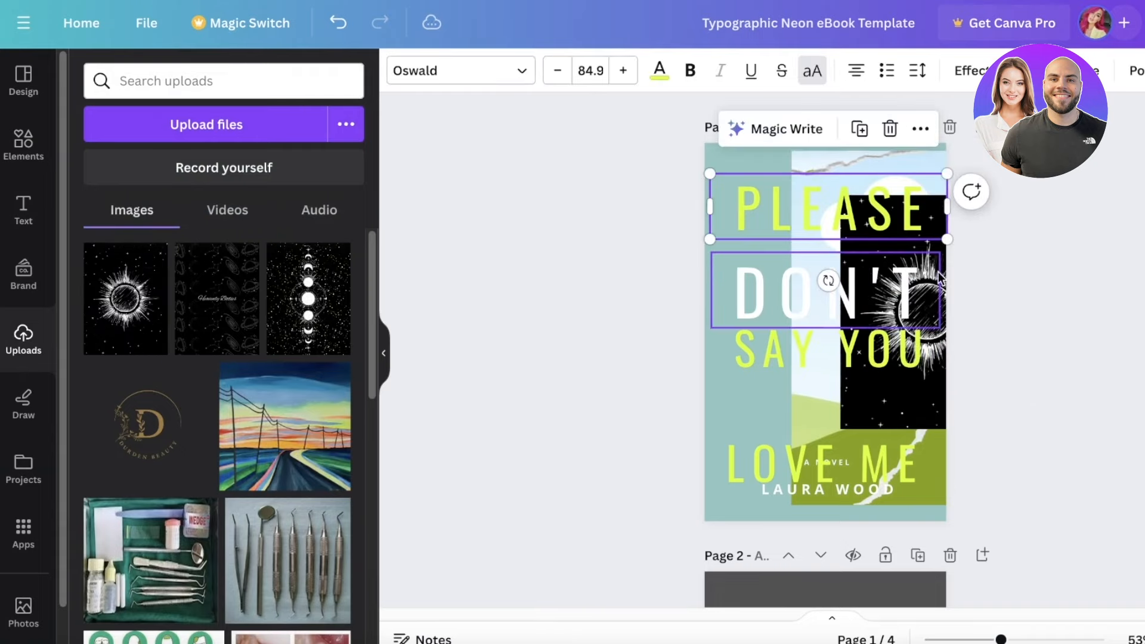
pyautogui.click(928, 268)
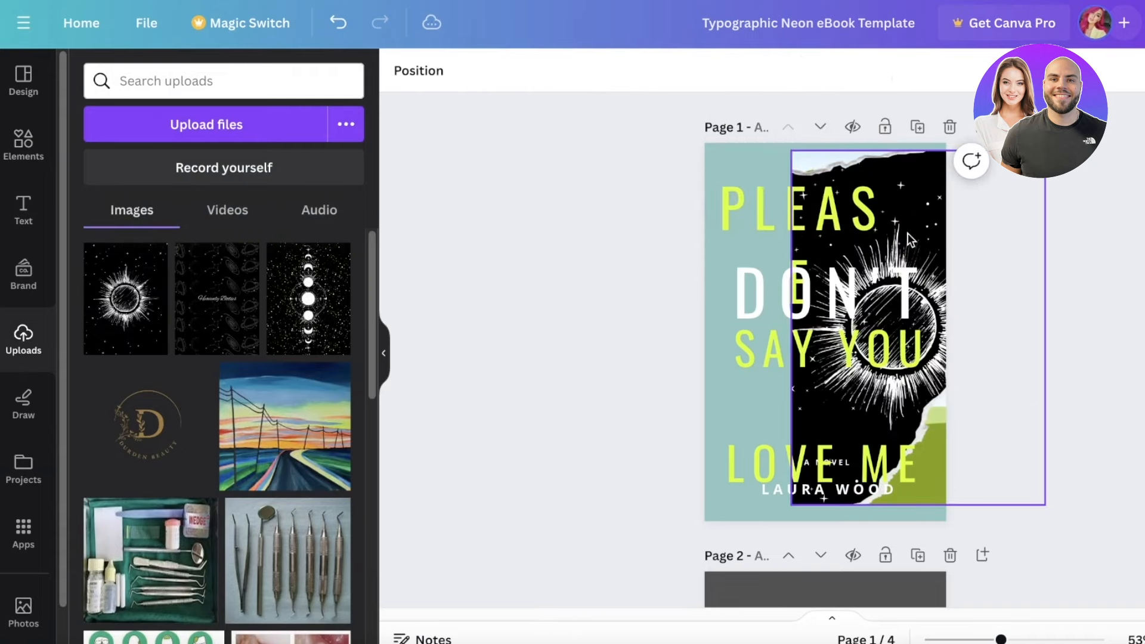
pyautogui.moveTo(911, 239); pyautogui.dragTo(813, 238)
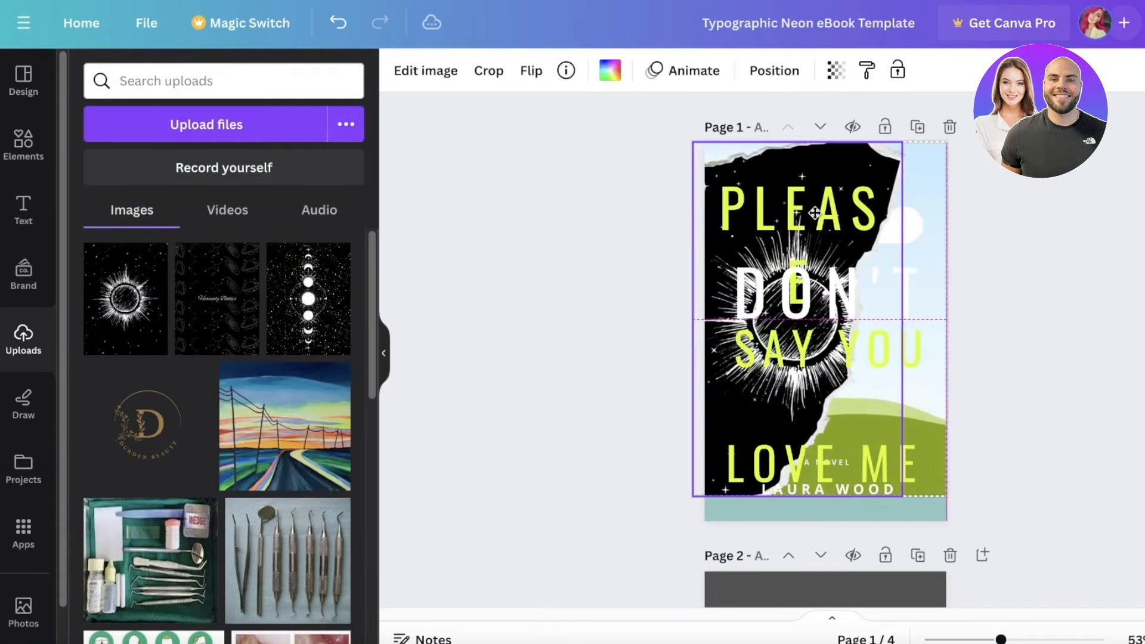
# - Fill the right half of the torn-paper frame with the uploaded Heavenly Bodies image
pyautogui.moveTo(307, 311); pyautogui.dragTo(984, 310)
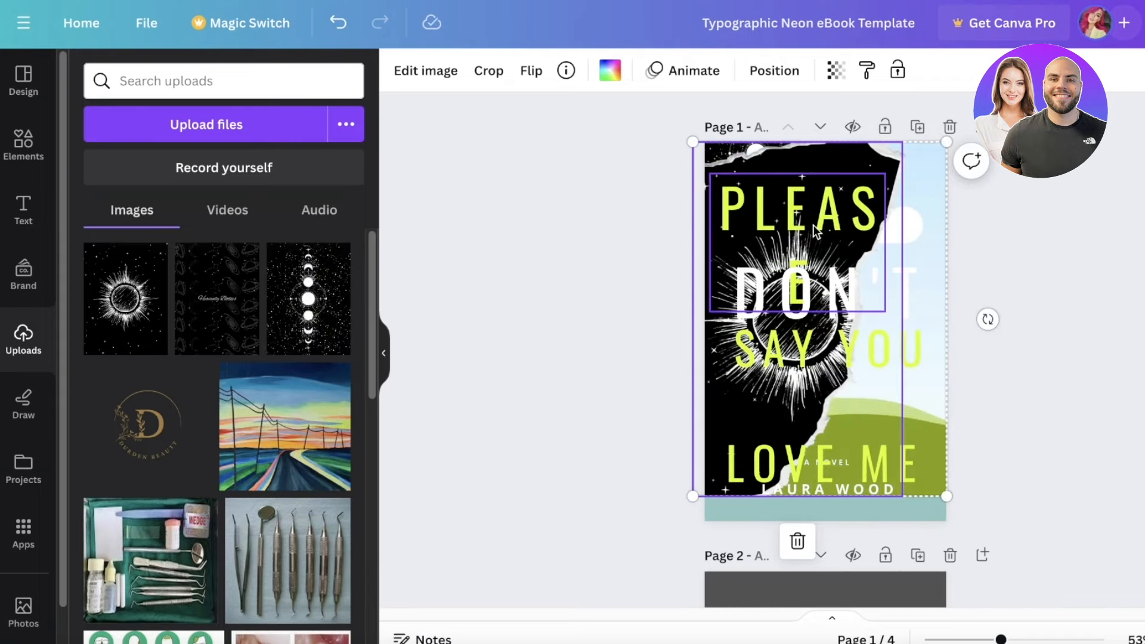
pyautogui.click(218, 305)
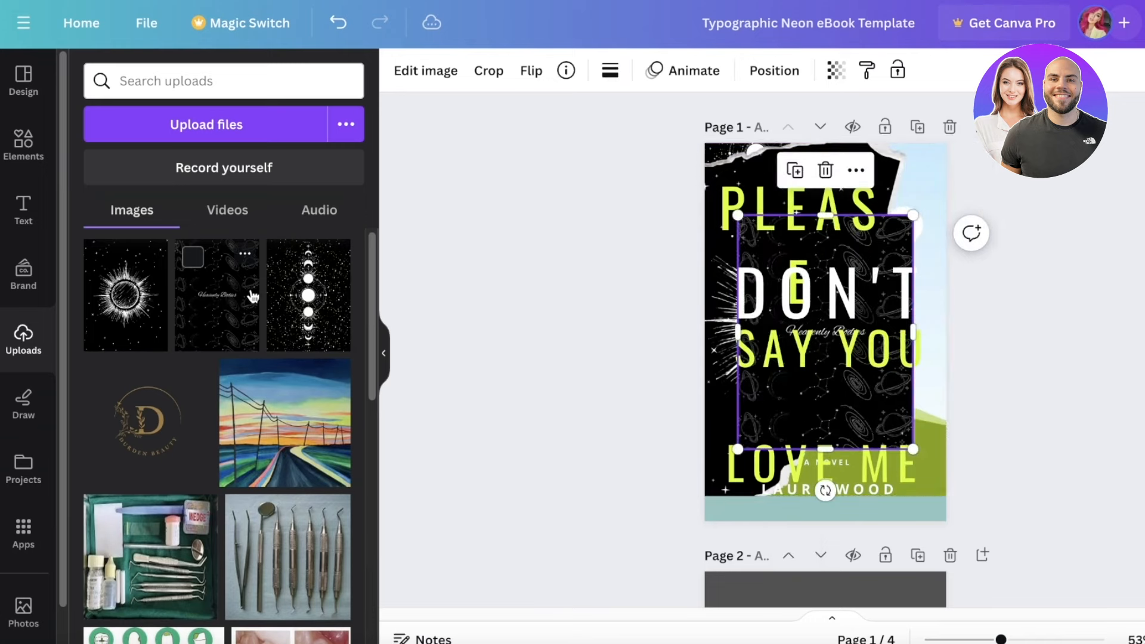
pyautogui.moveTo(893, 243)
pyautogui.mouseDown()
pyautogui.moveTo(956, 248)
pyautogui.moveTo(901, 230)
pyautogui.mouseUp()
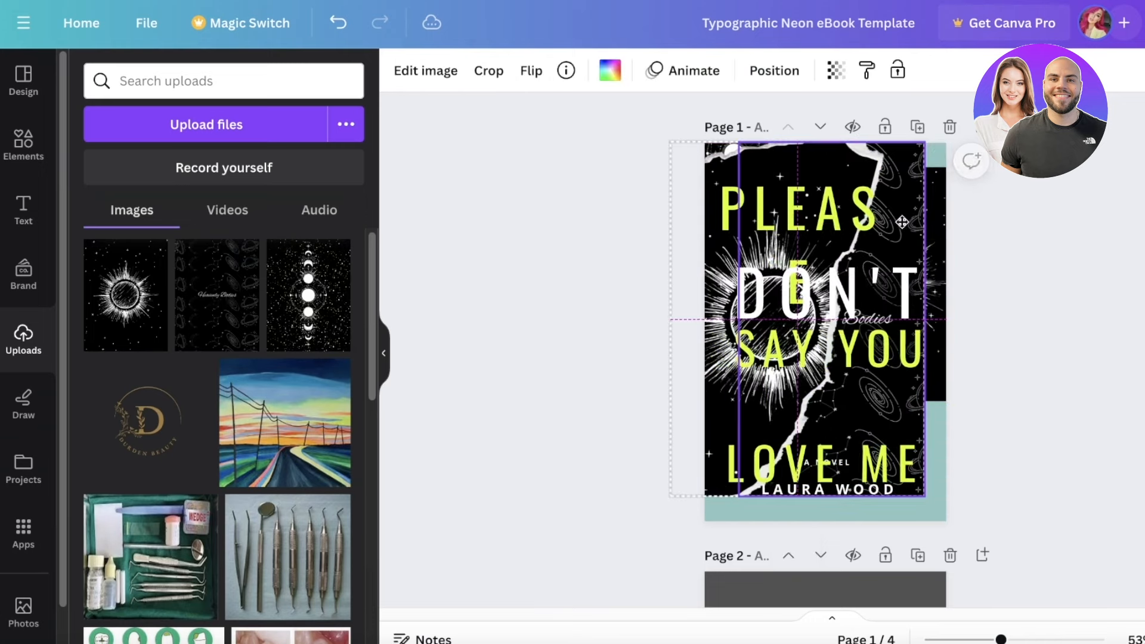
# - Delete the image-filled torn-paper frame and the leftover image from the cover, leaving only the title text on the plain background
pyautogui.press('Delete')
pyautogui.click(925, 237)
pyautogui.press('Delete')
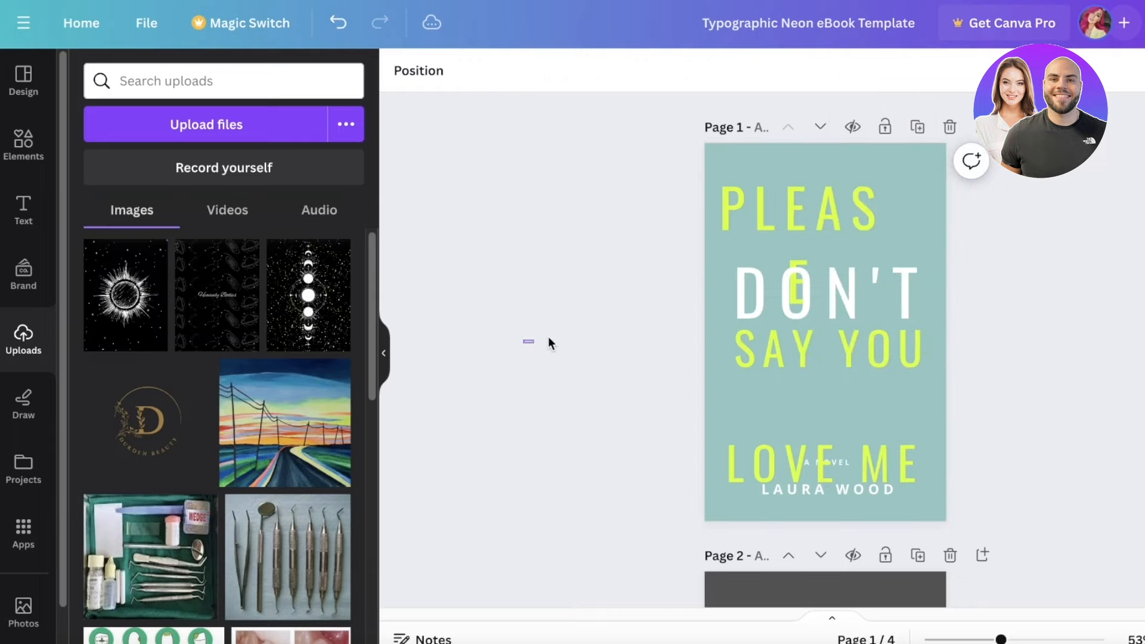
pyautogui.moveTo(549, 338); pyautogui.dragTo(717, 312)
pyautogui.click(542, 264)
# - Move the DON'T line down, shift the PLEASE text right and widen its box so the word fits on one line
pyautogui.moveTo(833, 291); pyautogui.dragTo(827, 323)
pyautogui.moveTo(800, 264); pyautogui.dragTo(837, 258)
pyautogui.press('Escape')
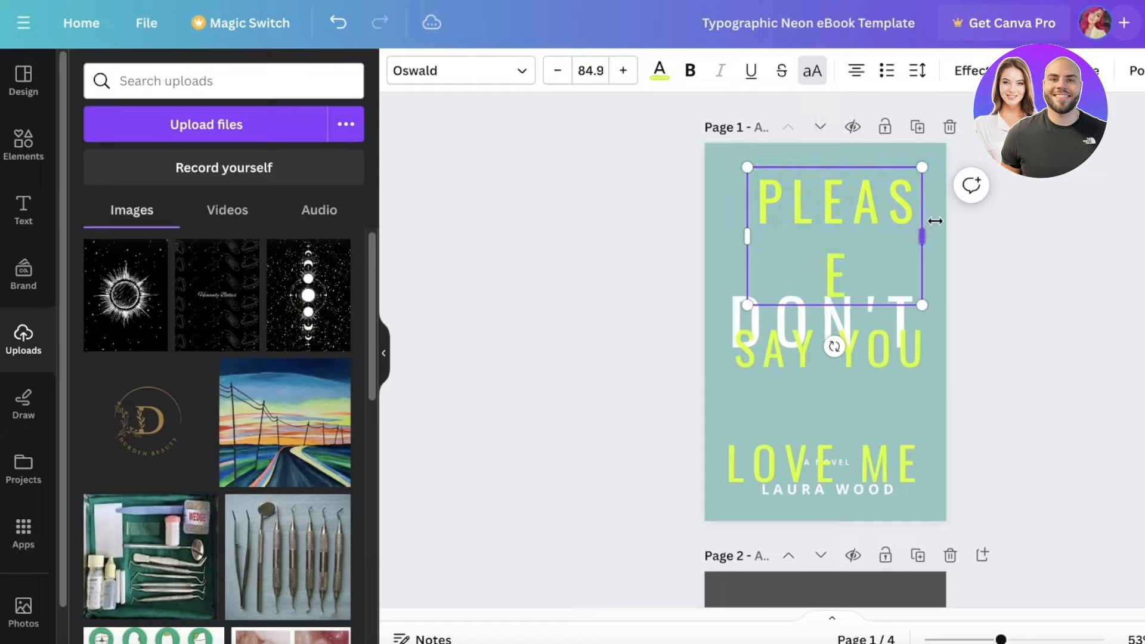
pyautogui.moveTo(927, 235); pyautogui.dragTo(979, 235)
# - Add the uploaded moon phases image to the cover and enlarge it to fill the whole page
pyautogui.click(340, 309)
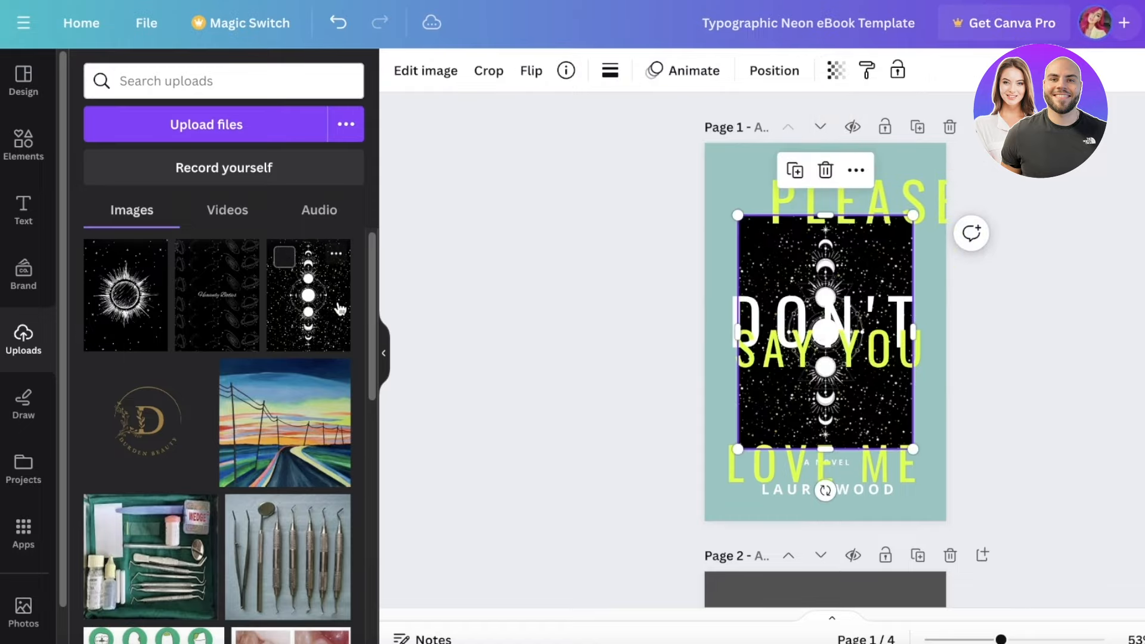
pyautogui.moveTo(859, 278); pyautogui.dragTo(795, 196)
pyautogui.moveTo(854, 363); pyautogui.dragTo(1023, 528)
# - Remove the DON'T line and stack PLEASE, SAY YOU and LOVE ME closely together on the cover
pyautogui.moveTo(859, 203); pyautogui.dragTo(822, 239)
pyautogui.moveTo(850, 340); pyautogui.dragTo(848, 289)
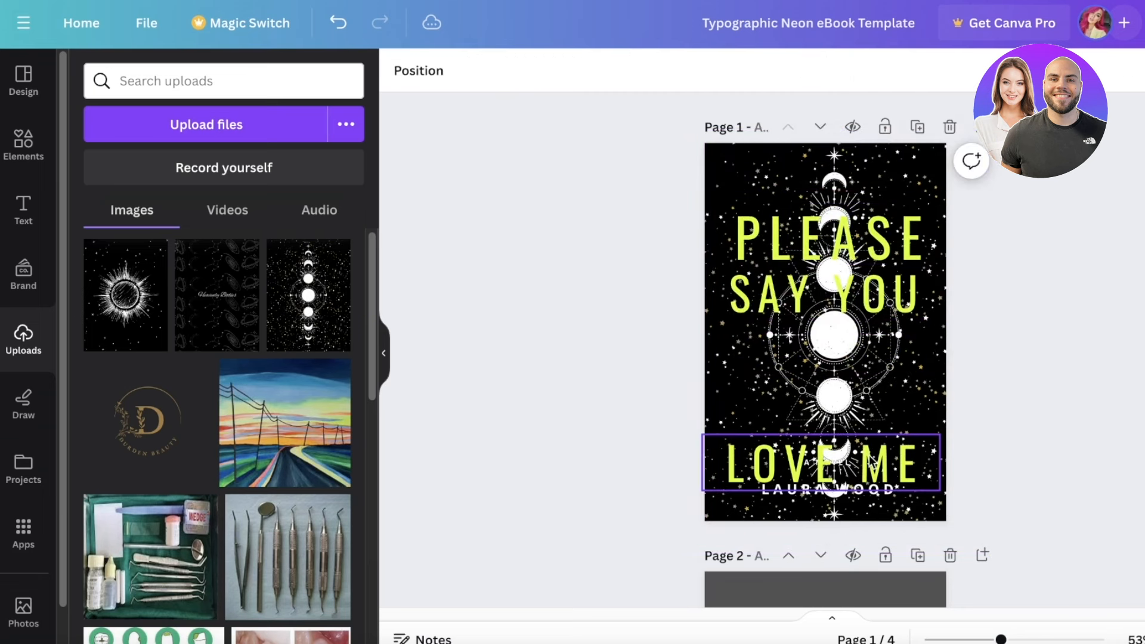
pyautogui.moveTo(875, 464); pyautogui.dragTo(875, 350)
pyautogui.click(1107, 350)
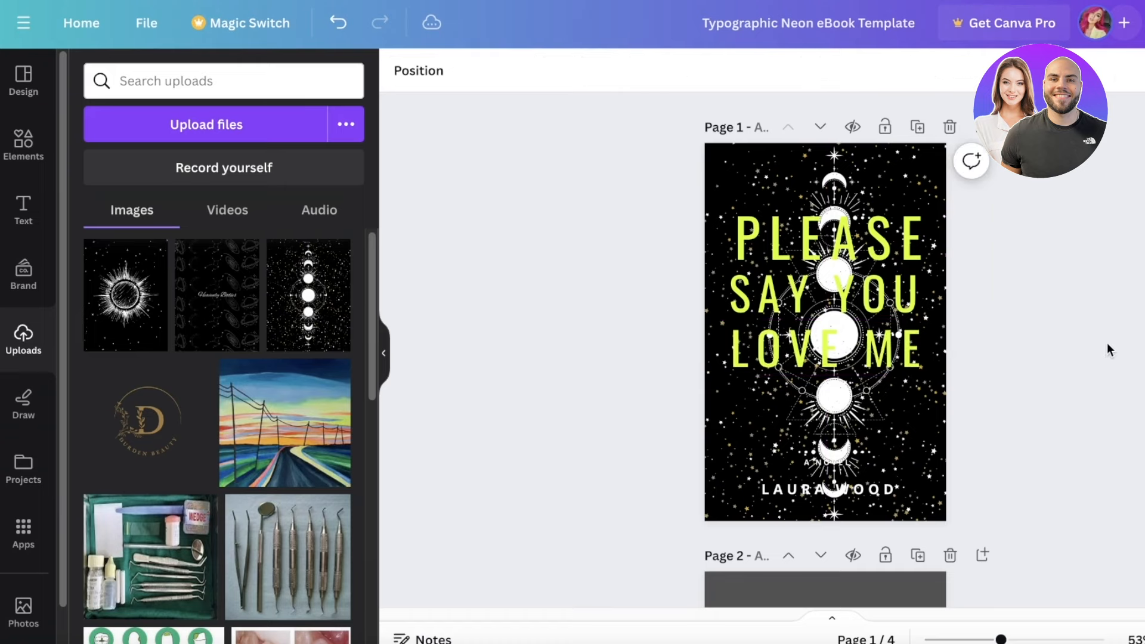
# - Review the text colors for the PLEASE line, keeping the lime document color
pyautogui.click(930, 236)
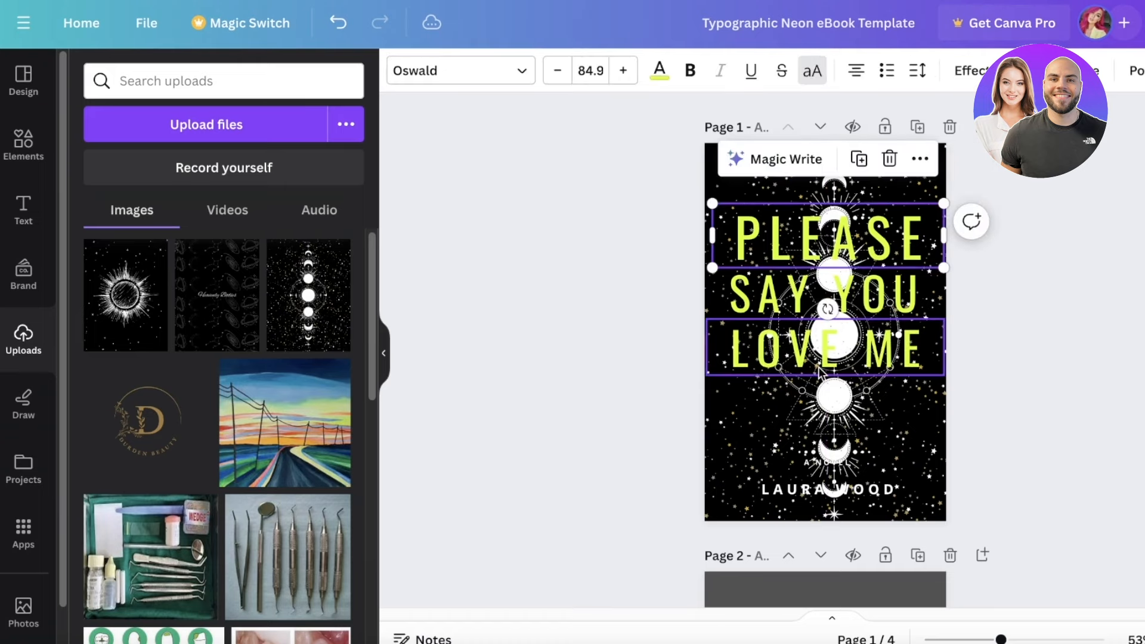
pyautogui.click(660, 71)
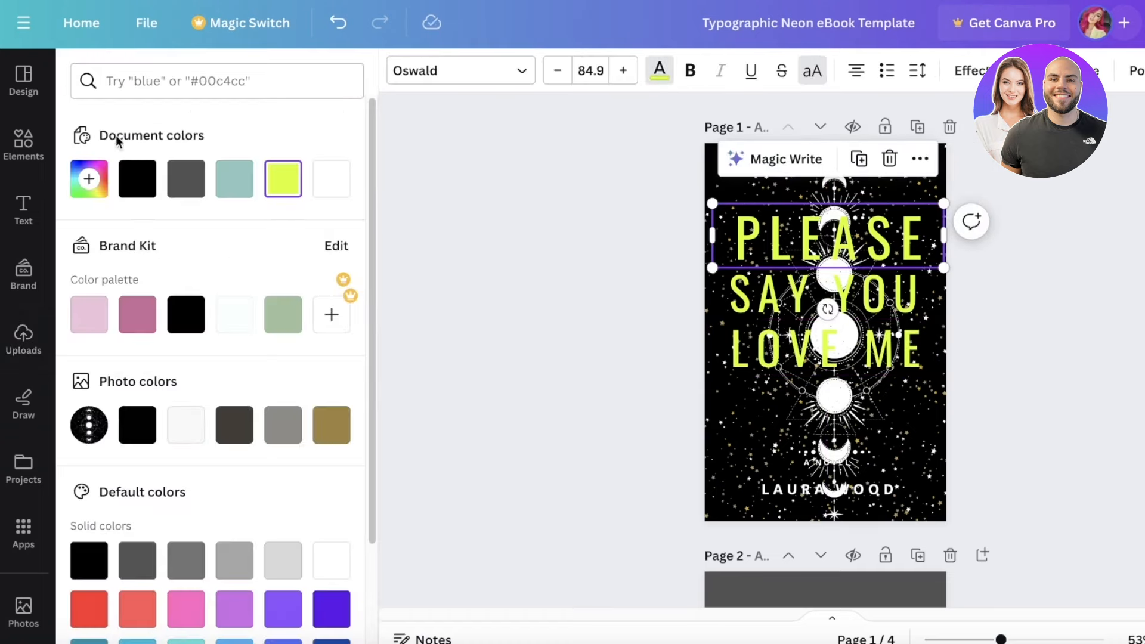
pyautogui.click(283, 179)
pyautogui.click(503, 220)
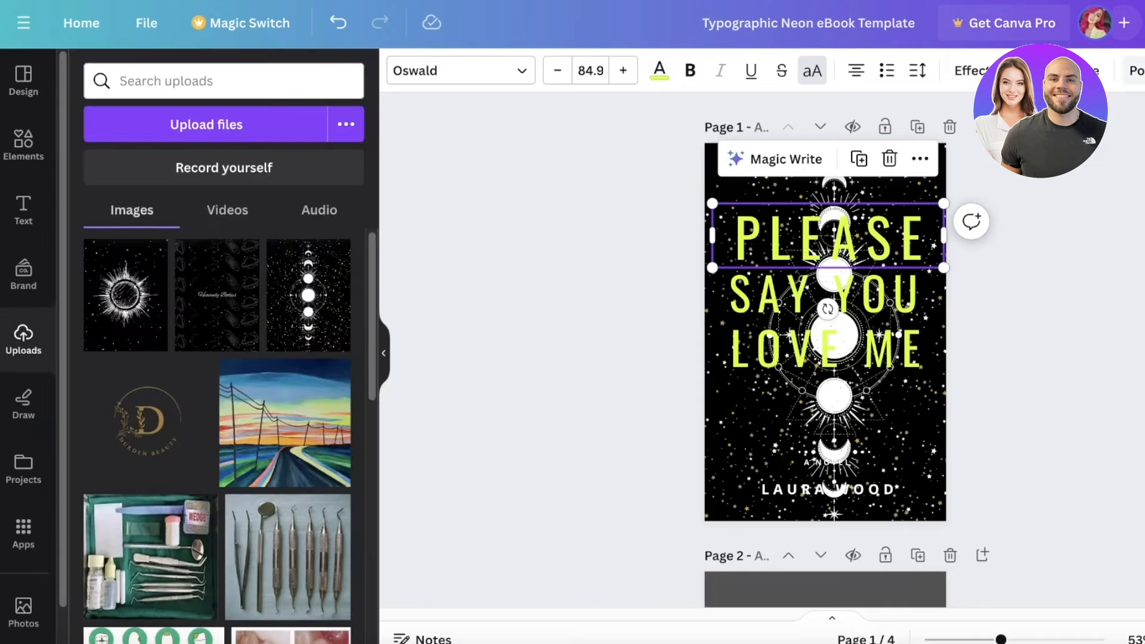
# - Apply the Shadow text effect to the PLEASE line and deselect it
pyautogui.click(967, 70)
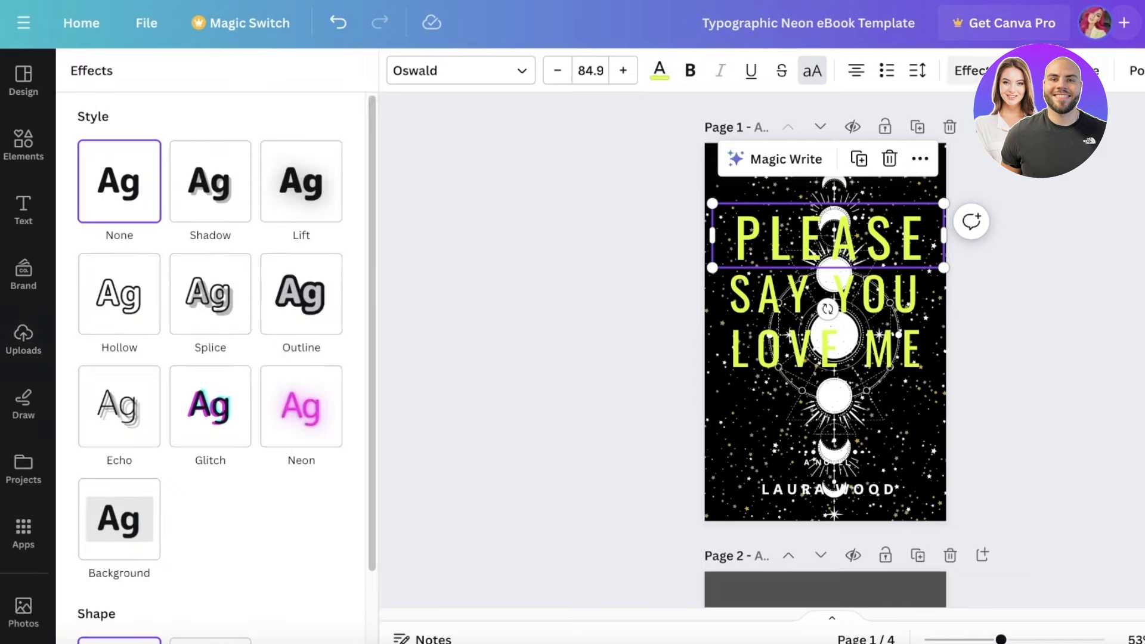
pyautogui.click(210, 165)
pyautogui.scroll(-6, 305, 236)
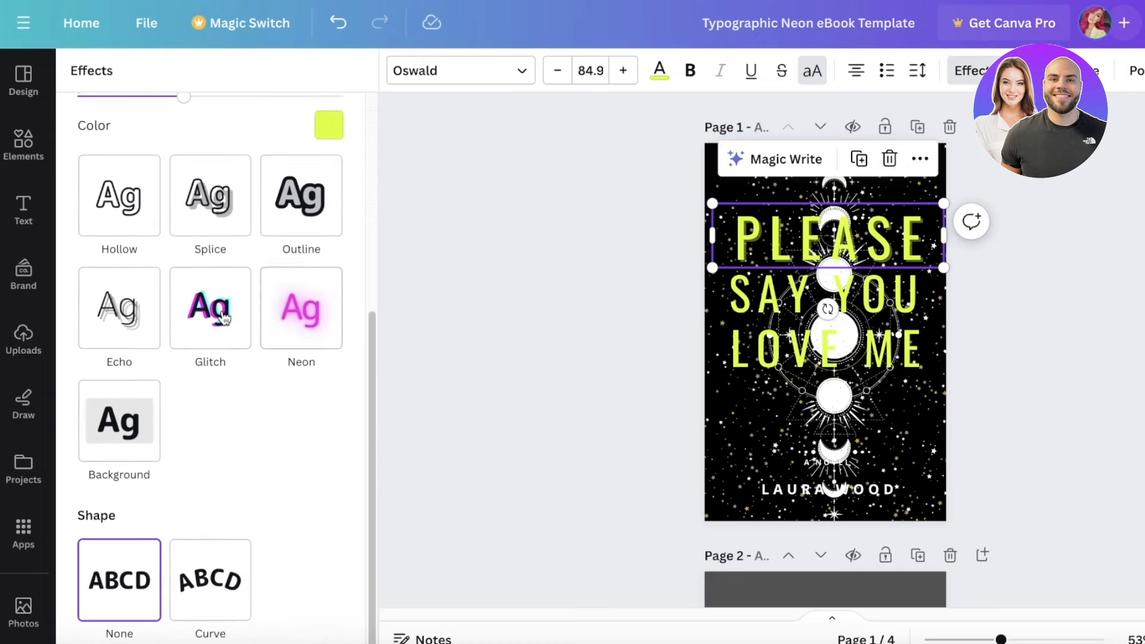
pyautogui.press('Escape')
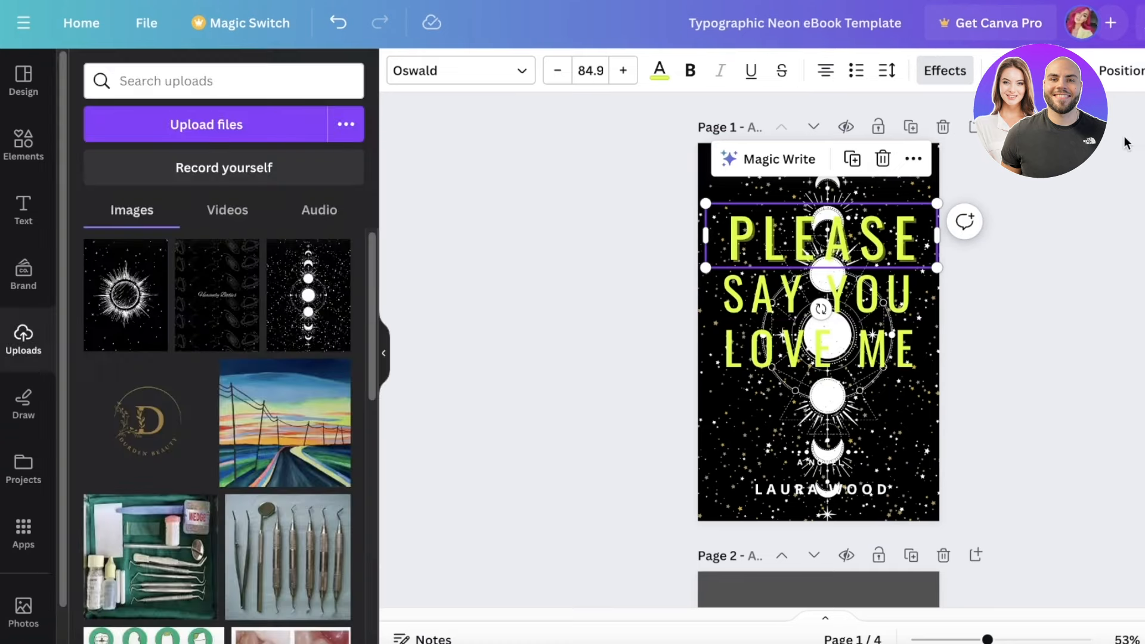
pyautogui.click(587, 231)
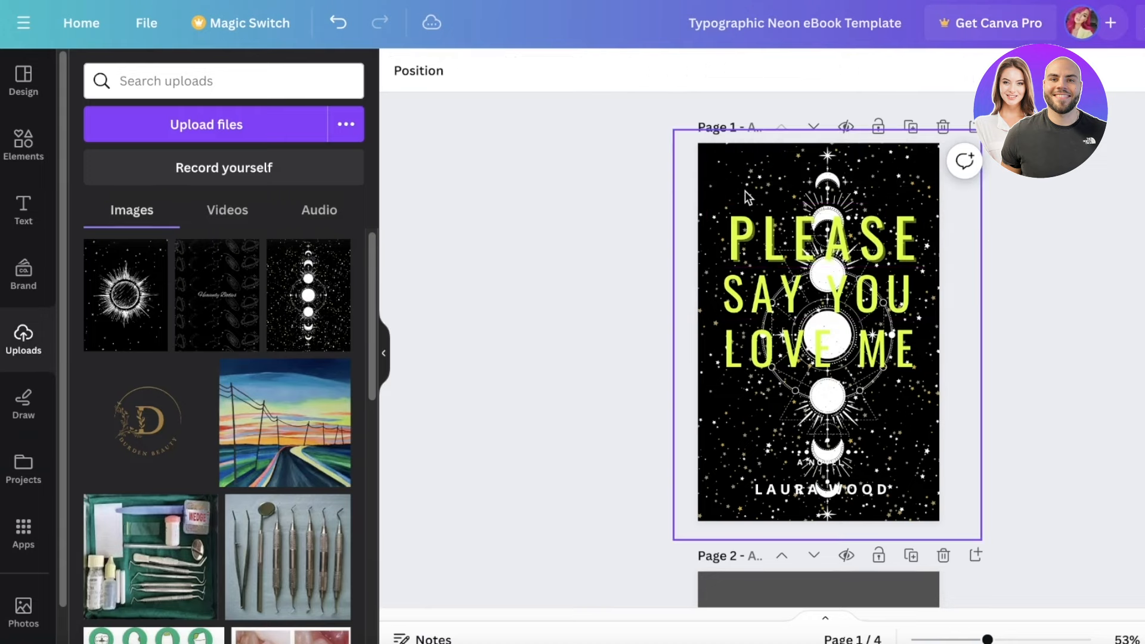
# - Nudge the PLEASE line slightly left and up to line it up with the SAY YOU and LOVE ME lines
pyautogui.click(703, 208)
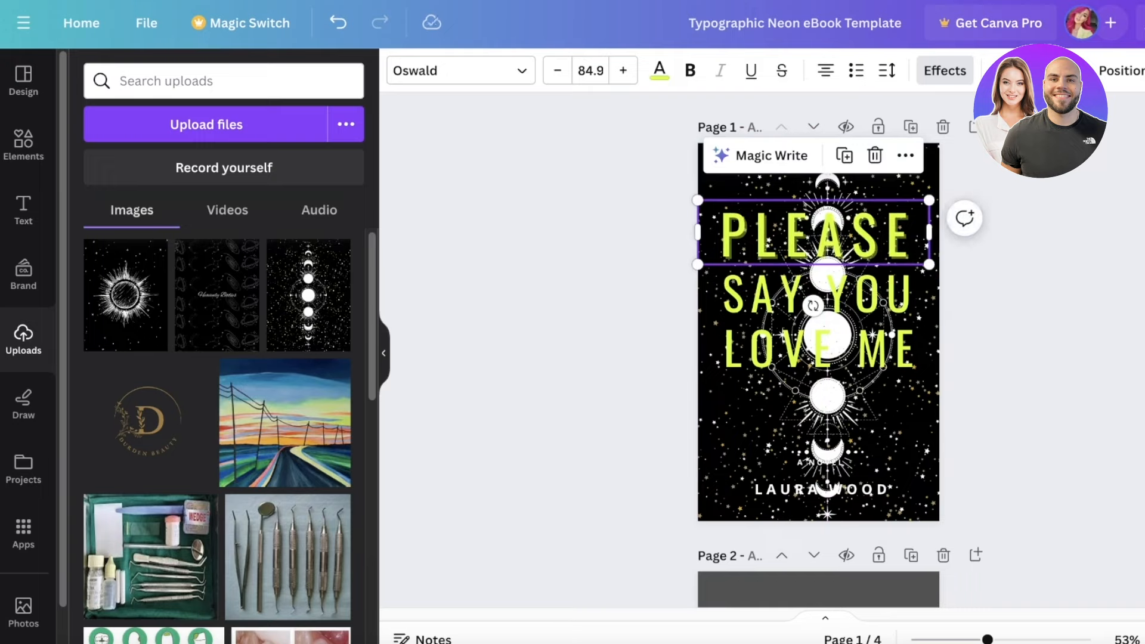
pyautogui.click(928, 269)
pyautogui.click(881, 375)
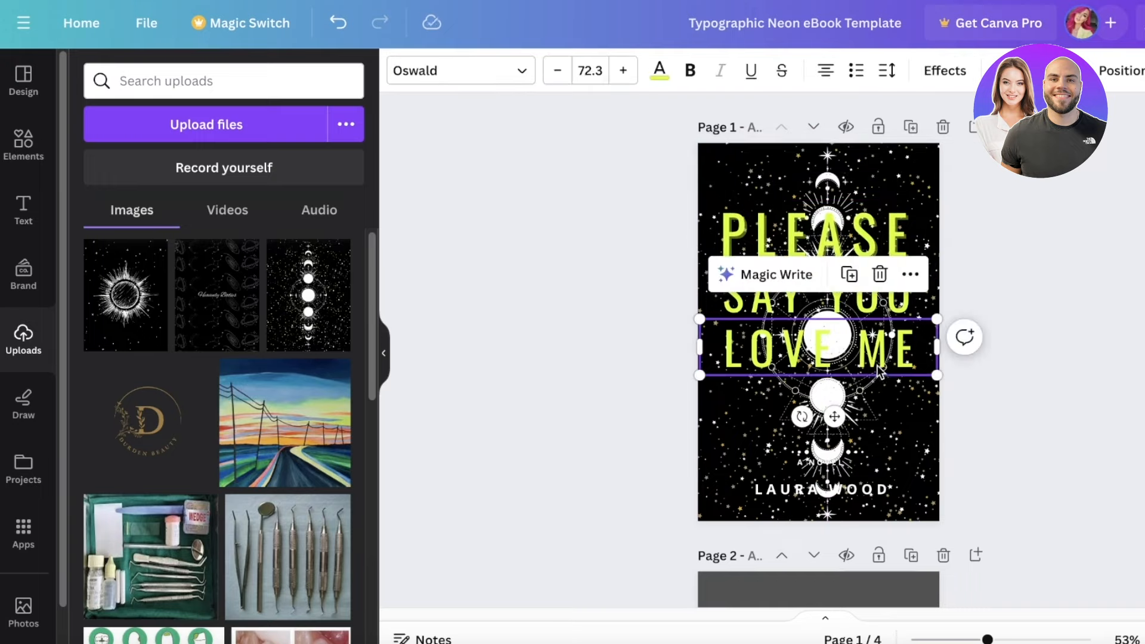
pyautogui.click(753, 310)
# - Select the PLEASE, SAY YOU and LOVE ME lines together and try the Neon and Background text effects on them
pyautogui.click(764, 263)
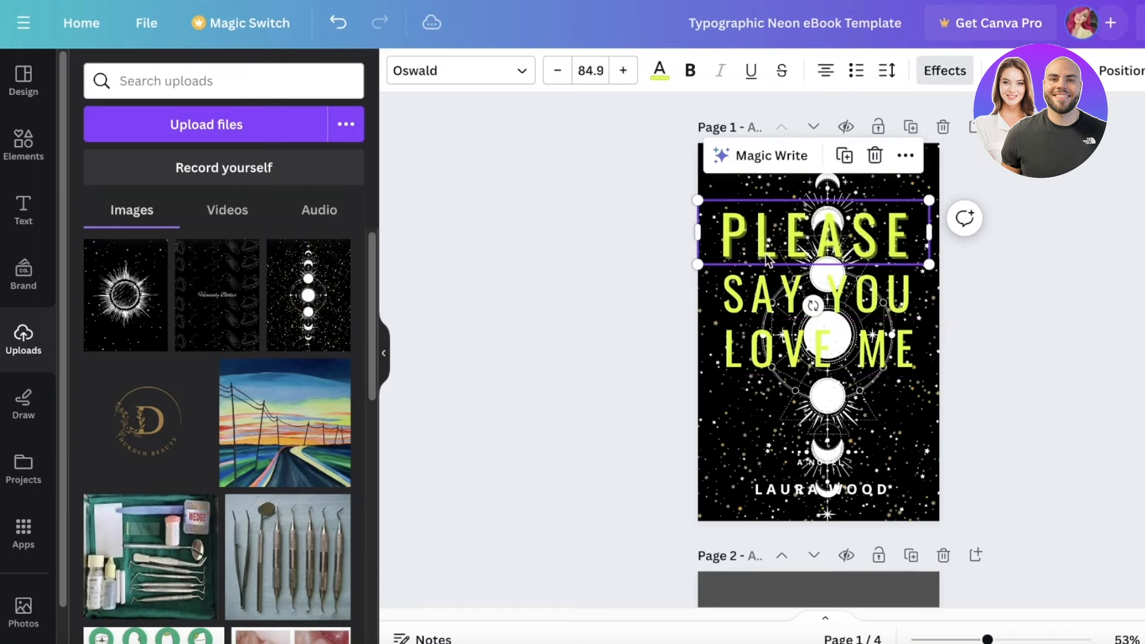
pyautogui.keyDown('shift'); pyautogui.click(802, 288); pyautogui.keyUp('shift')
pyautogui.keyDown('shift'); pyautogui.click(882, 349); pyautogui.keyUp('shift')
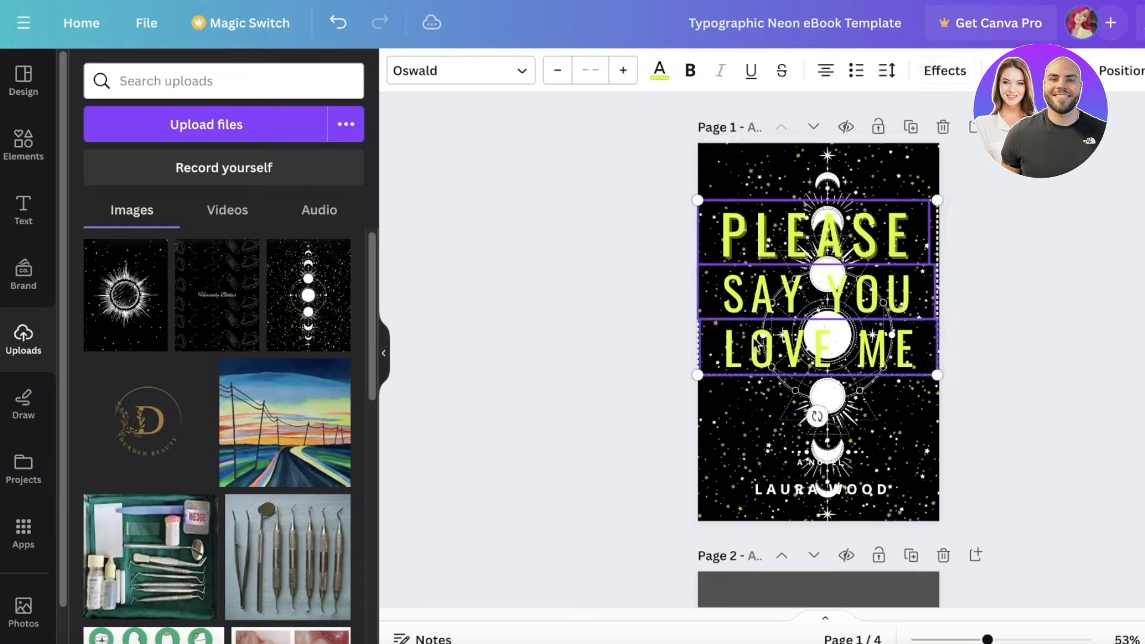
pyautogui.click(945, 70)
pyautogui.click(274, 409)
pyautogui.scroll(-3, 263, 414)
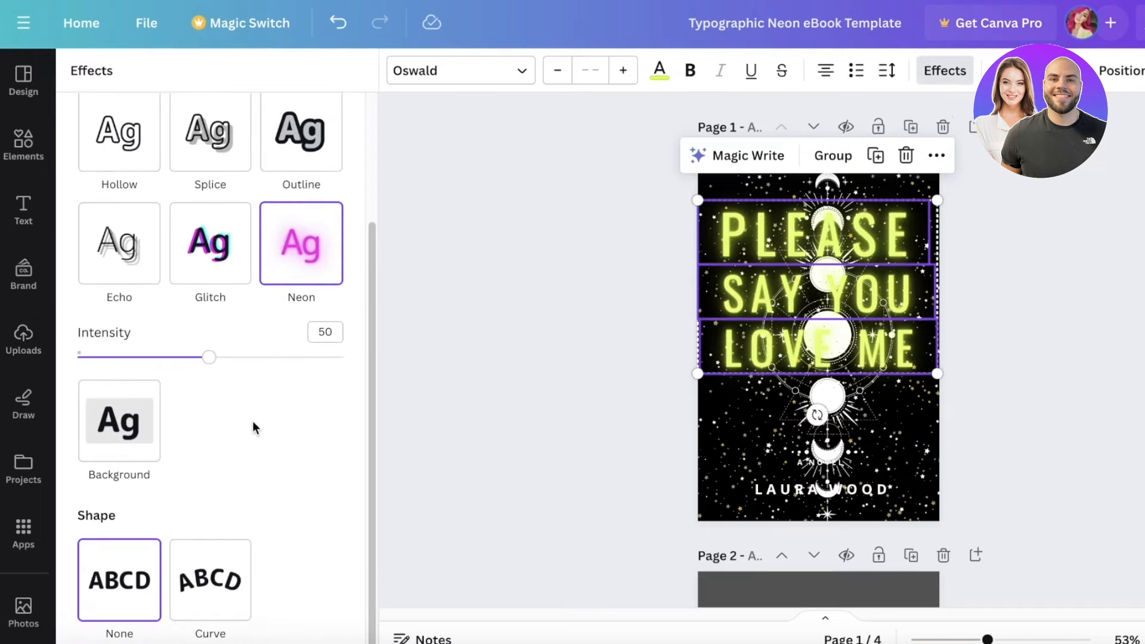
pyautogui.click(127, 434)
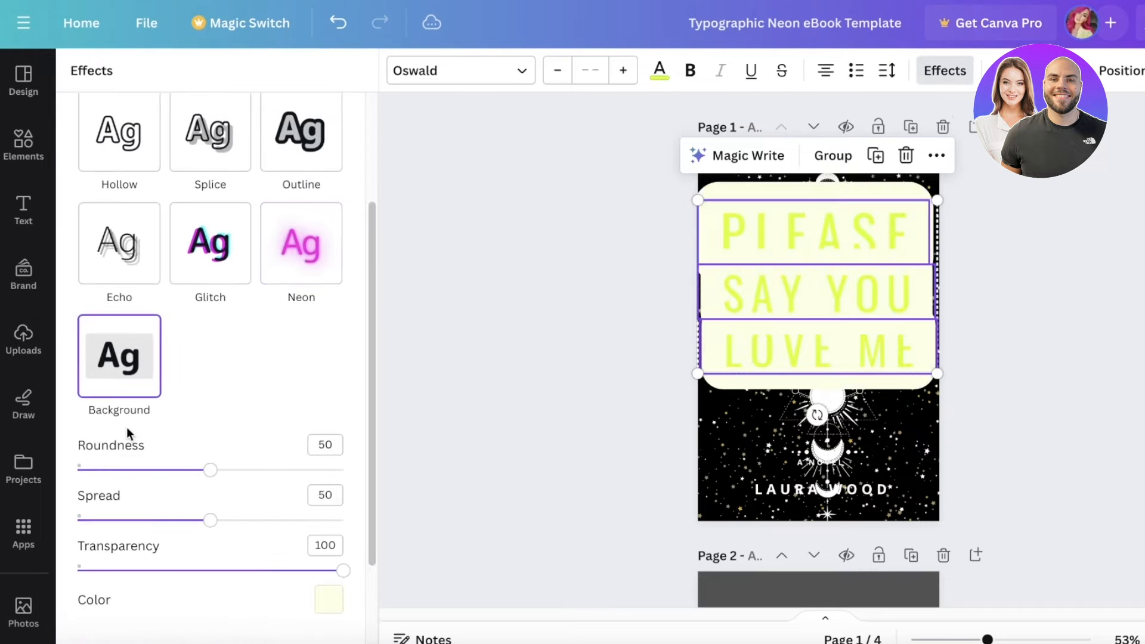
# - Set the title lines' Background effect to roundness 0, spread 0, transparency 25 and a black color, and deselect them
pyautogui.moveTo(212, 470); pyautogui.dragTo(77, 470)
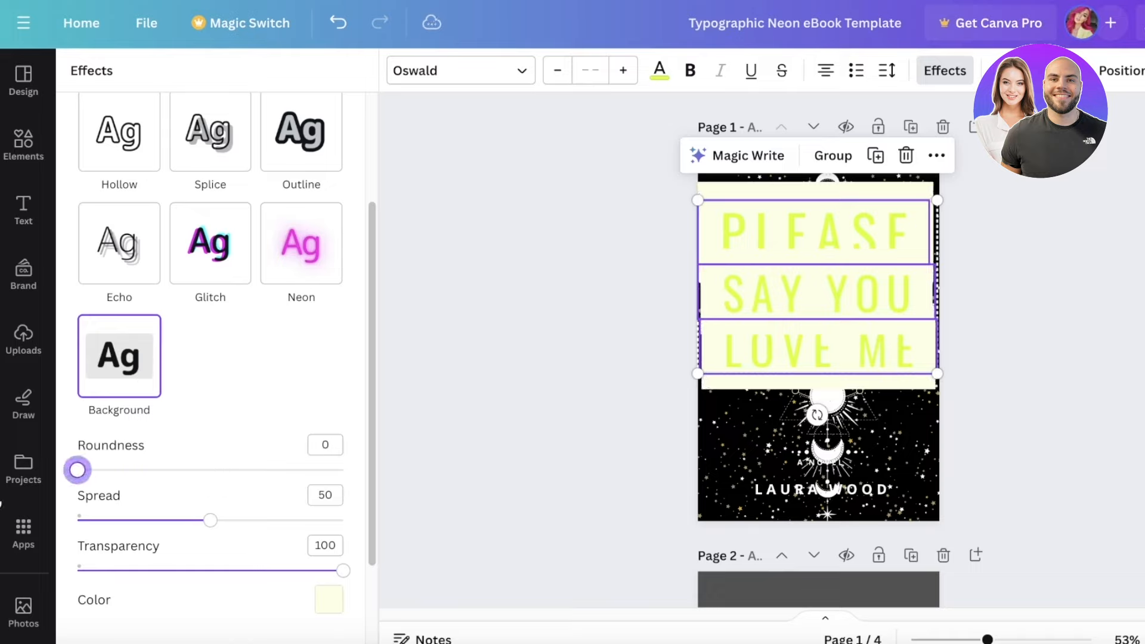
pyautogui.moveTo(206, 525); pyautogui.dragTo(24, 548)
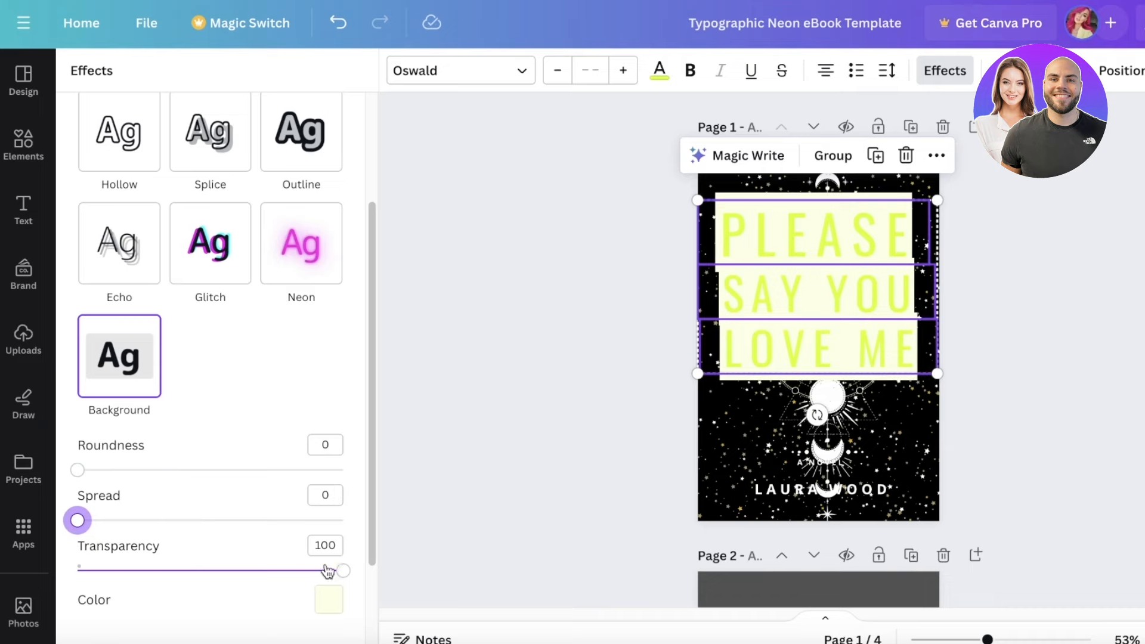
pyautogui.moveTo(328, 571); pyautogui.dragTo(145, 583)
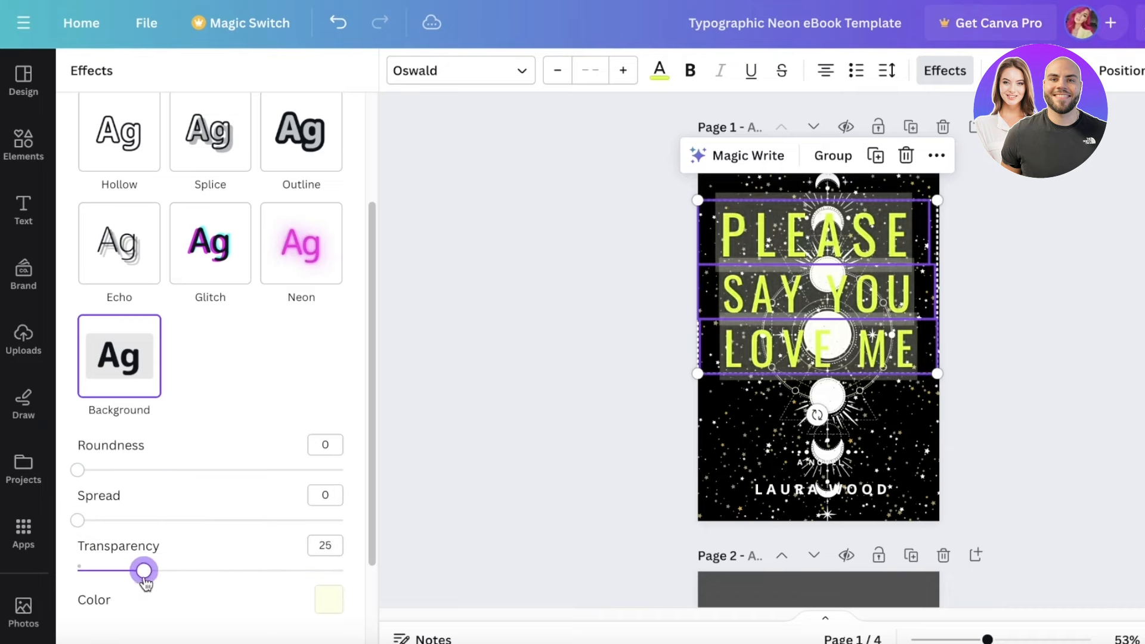
pyautogui.click(329, 599)
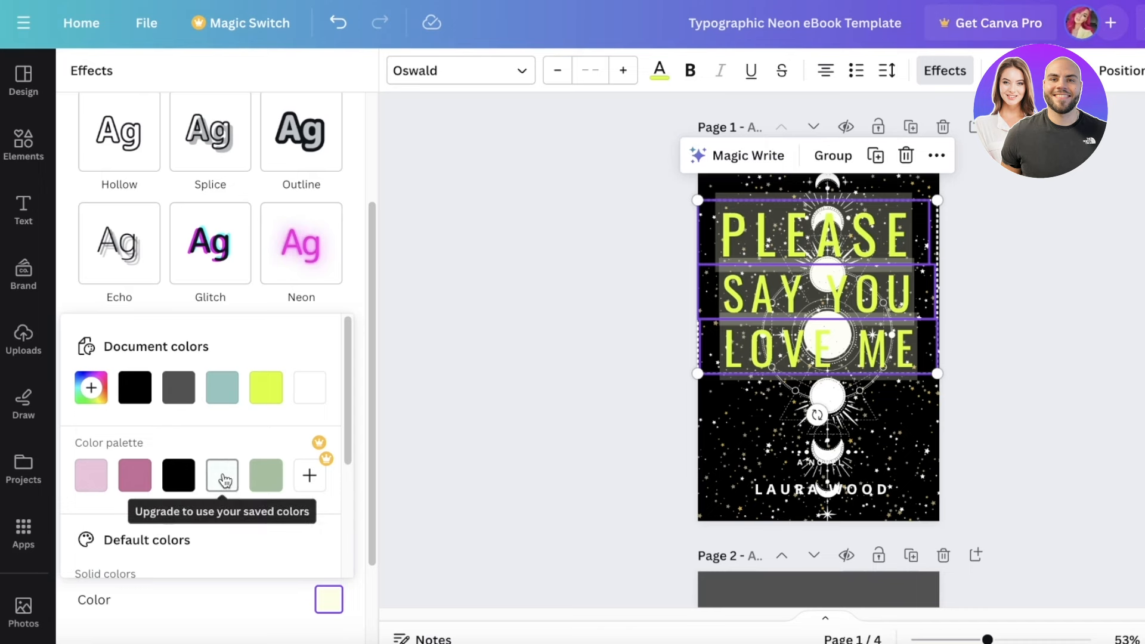
pyautogui.click(179, 475)
pyautogui.press('Escape')
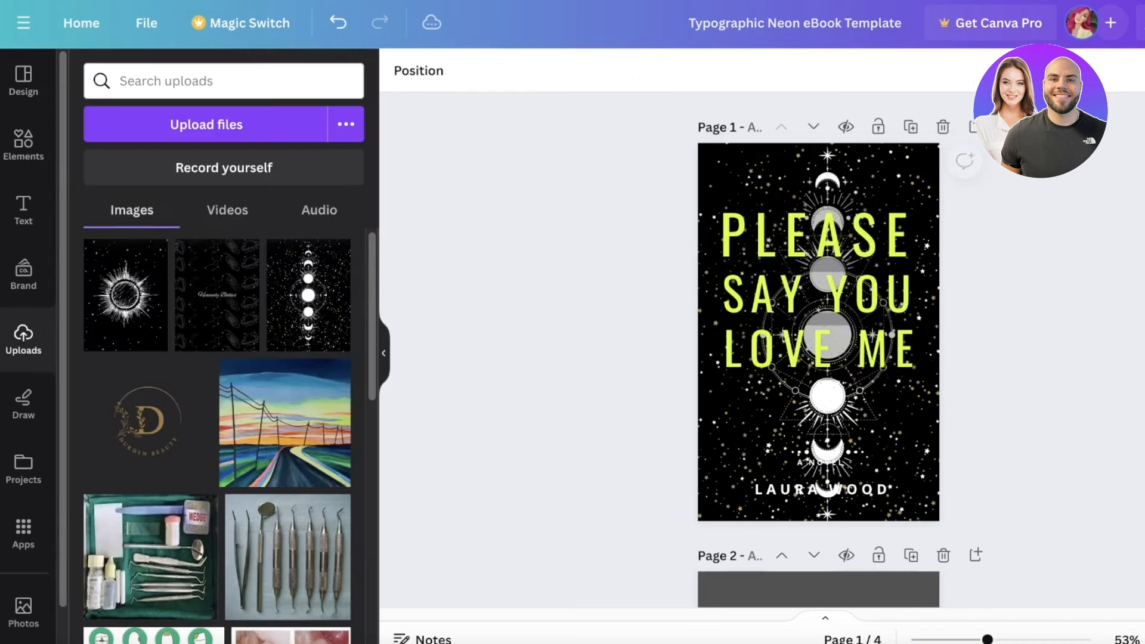
# - Reposition the PLEASE, SAY YOU and LOVE ME lines slightly lower on the cover with wider, even spacing between them
pyautogui.click(814, 316)
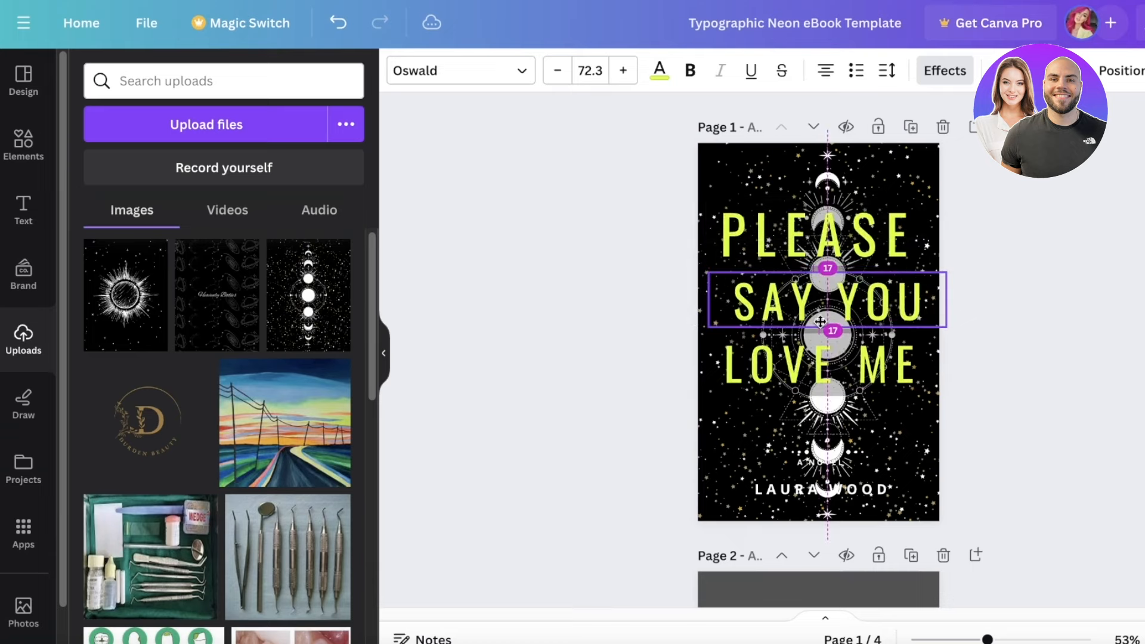
pyautogui.click(835, 252)
pyautogui.moveTo(835, 253); pyautogui.dragTo(831, 254)
pyautogui.click(853, 315)
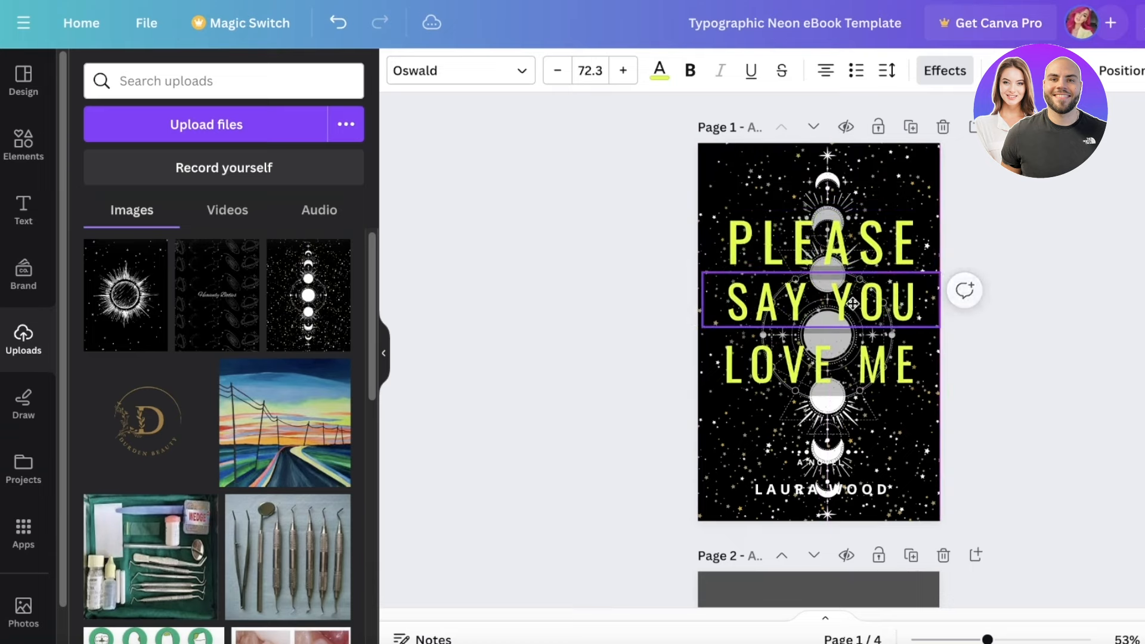
pyautogui.click(1028, 289)
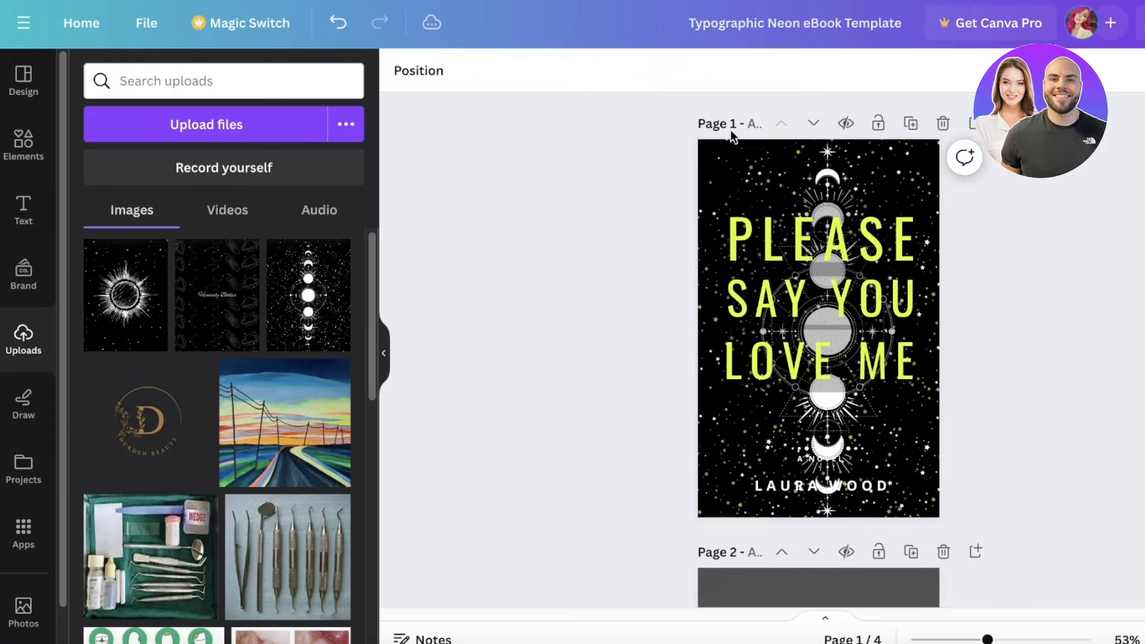
# - Duplicate the Chapter IX "At The Park" page four times
pyautogui.scroll(-5, 864, 157)
pyautogui.scroll(-2, 859, 280)
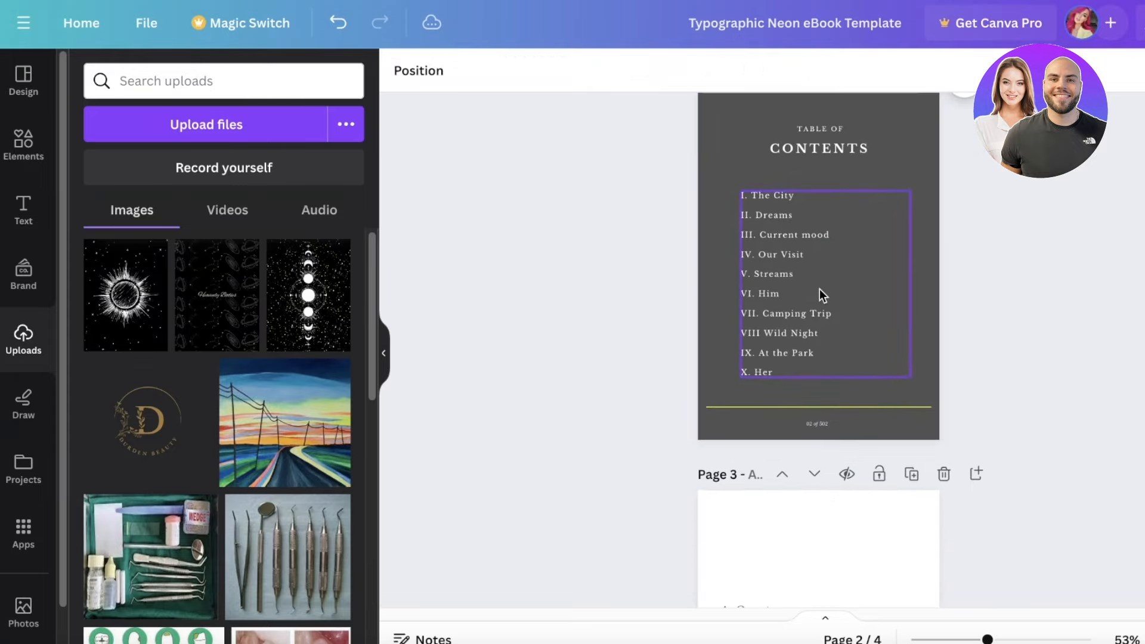
pyautogui.scroll(-7, 798, 337)
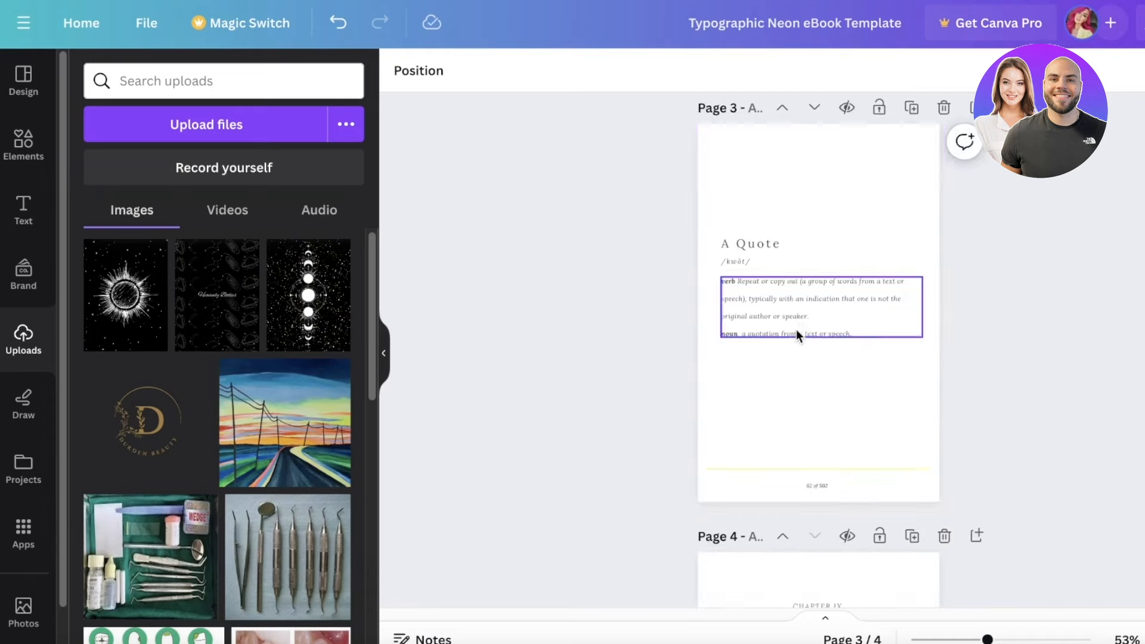
pyautogui.scroll(-4, 991, 284)
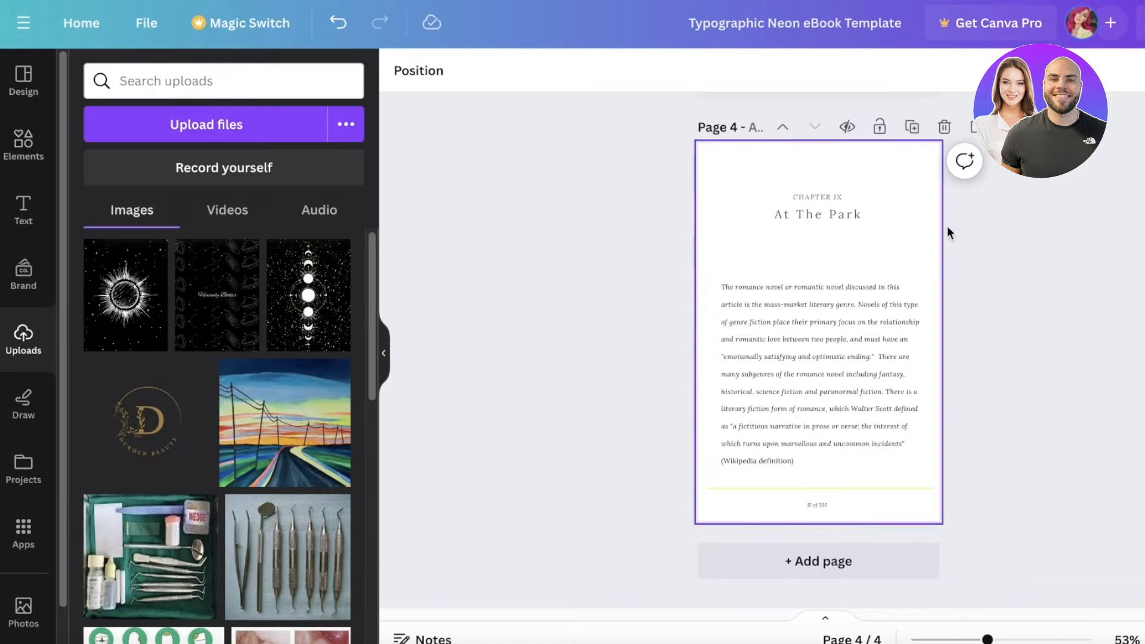
pyautogui.click(913, 127)
pyautogui.click(911, 127)
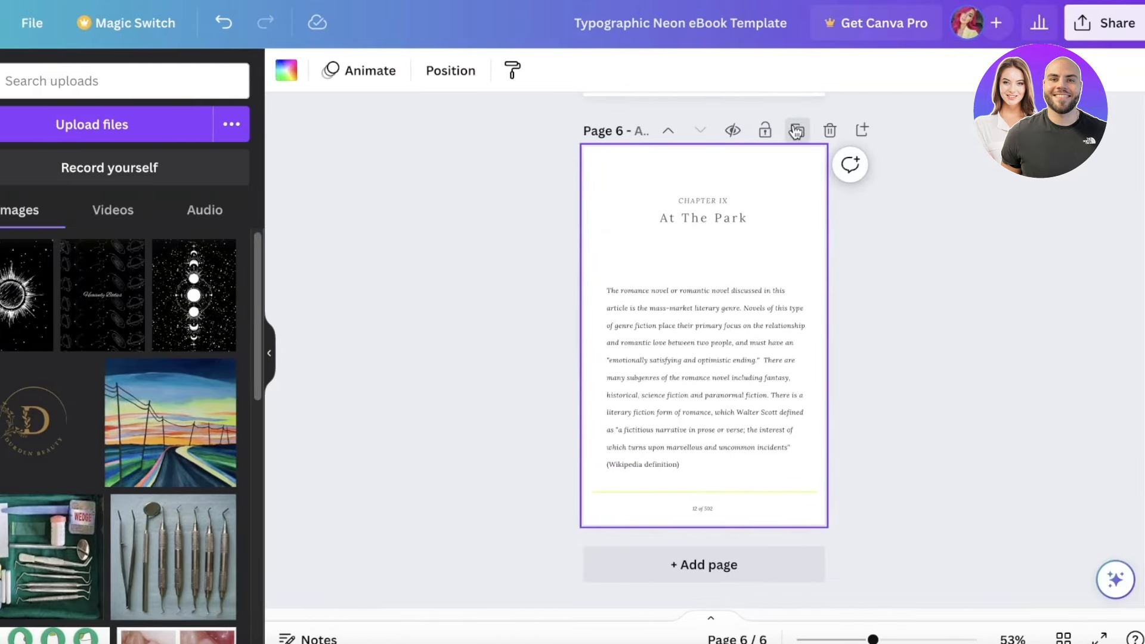
pyautogui.click(812, 130)
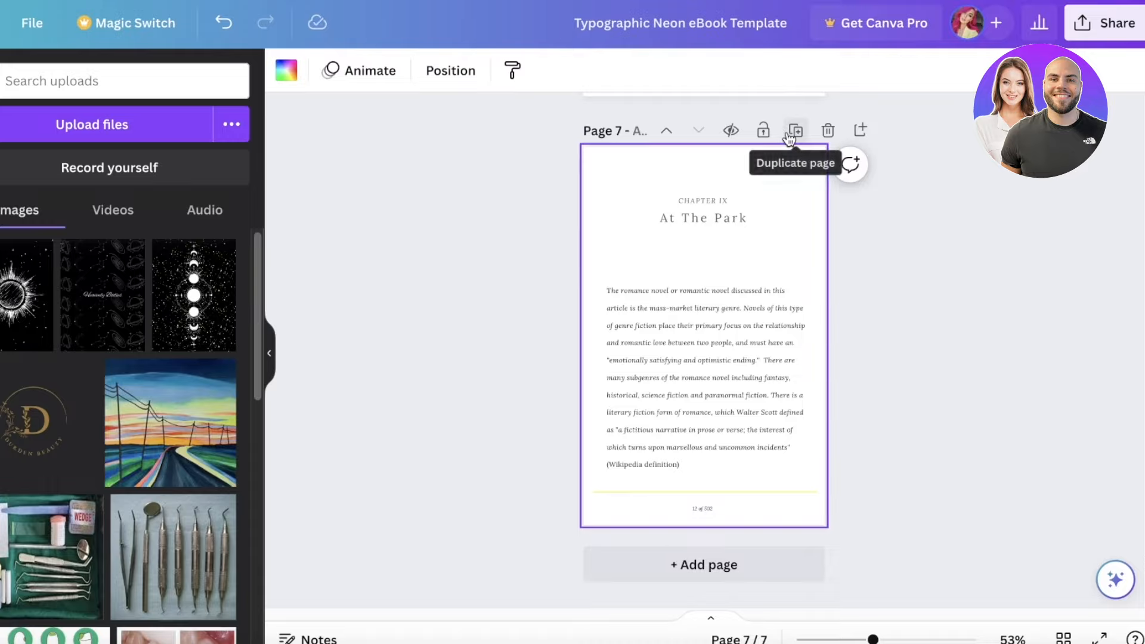
pyautogui.click(795, 130)
# - Duplicate the "A Quote" page once
pyautogui.scroll(15, 867, 258)
pyautogui.scroll(12, 810, 298)
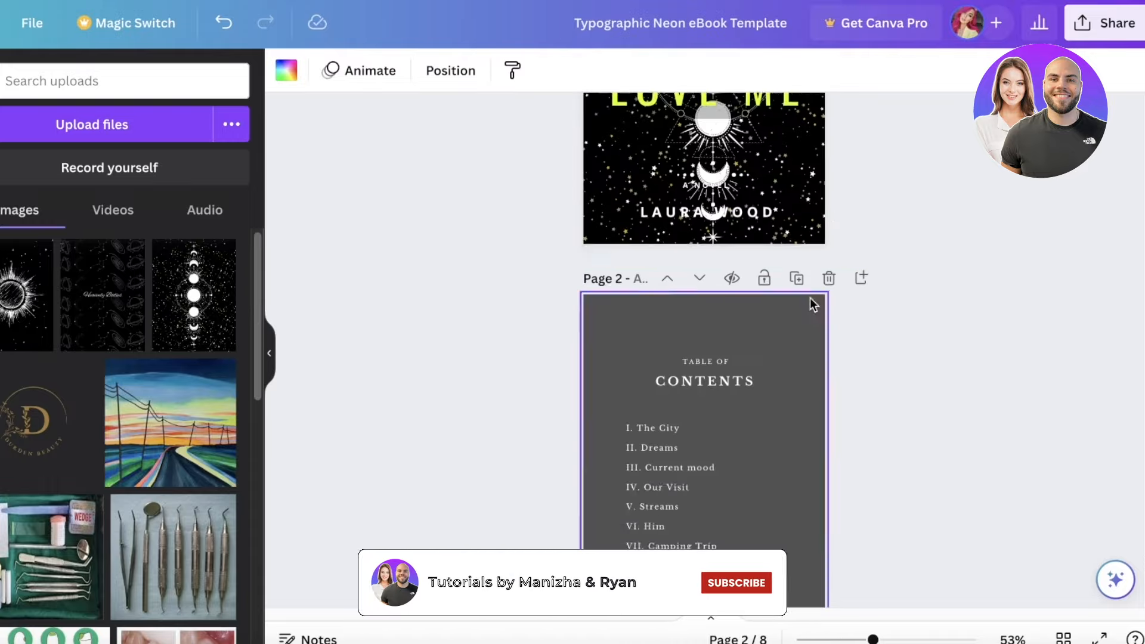
pyautogui.scroll(-13, 724, 242)
pyautogui.scroll(5, 835, 233)
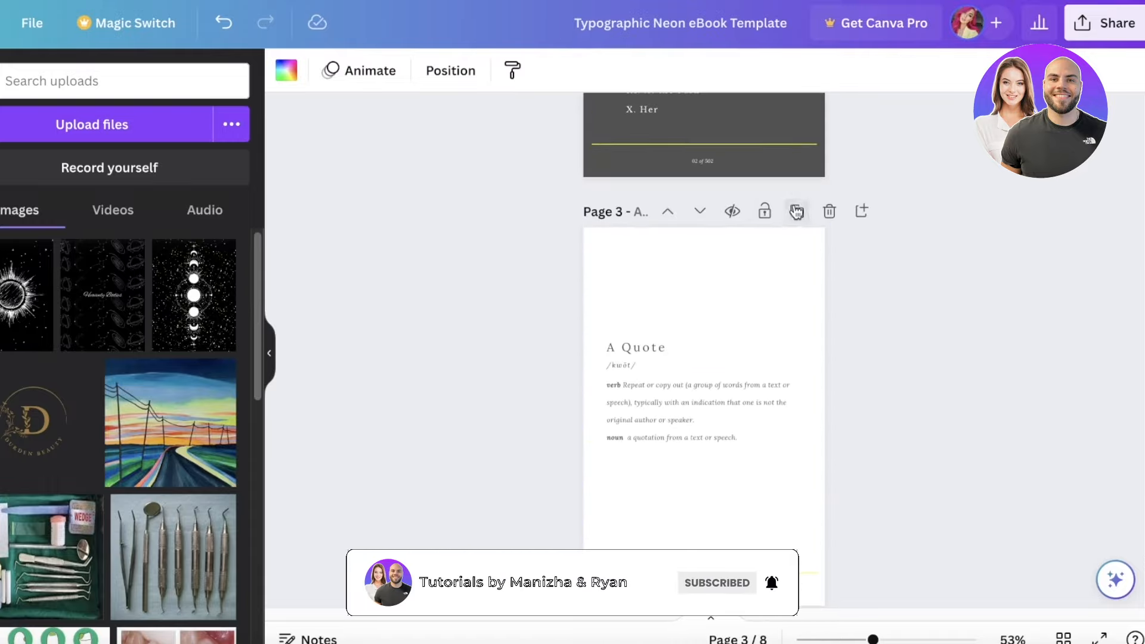
pyautogui.click(797, 210)
# - On the last page, remove the body text, change the heading to THE END and move it to the middle of the page
pyautogui.scroll(-15, 526, 268)
pyautogui.scroll(-10, 526, 280)
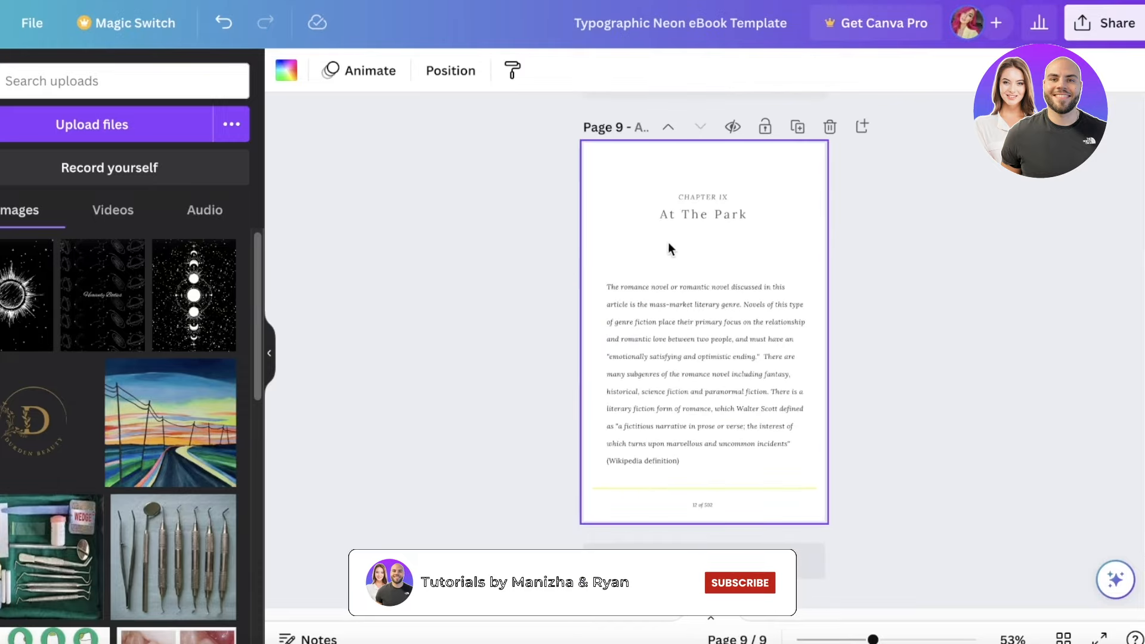
pyautogui.click(724, 280)
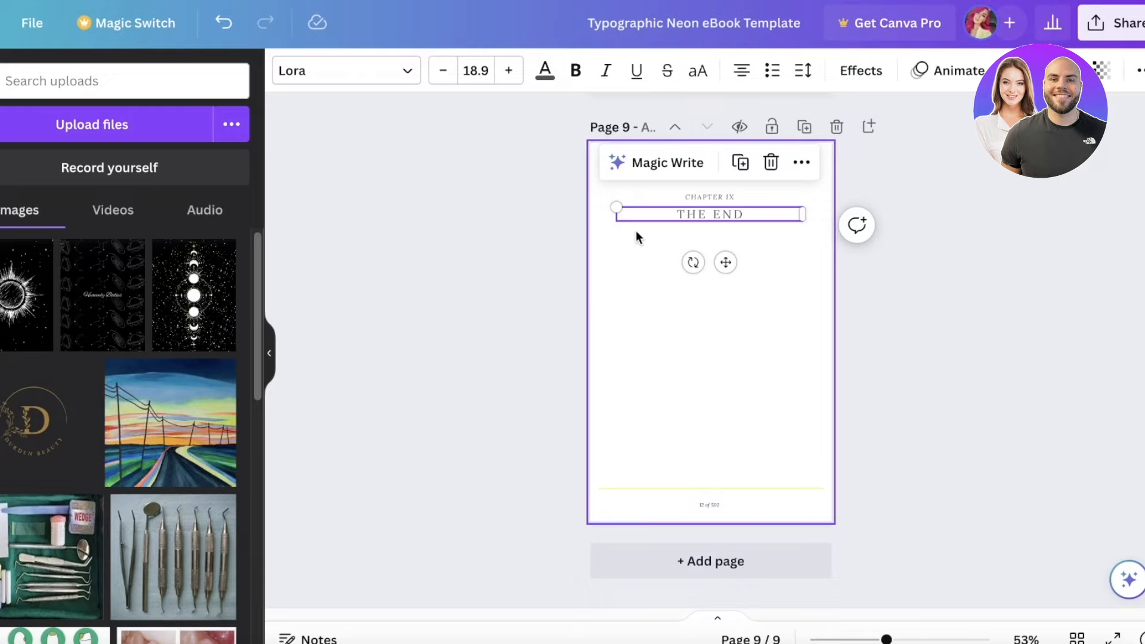
pyautogui.moveTo(710, 216); pyautogui.dragTo(712, 326)
pyautogui.click(882, 266)
# - Find Simplebooklet Flip among the Design apps in the full list of sharing options and open it
pyautogui.scroll(20, 992, 227)
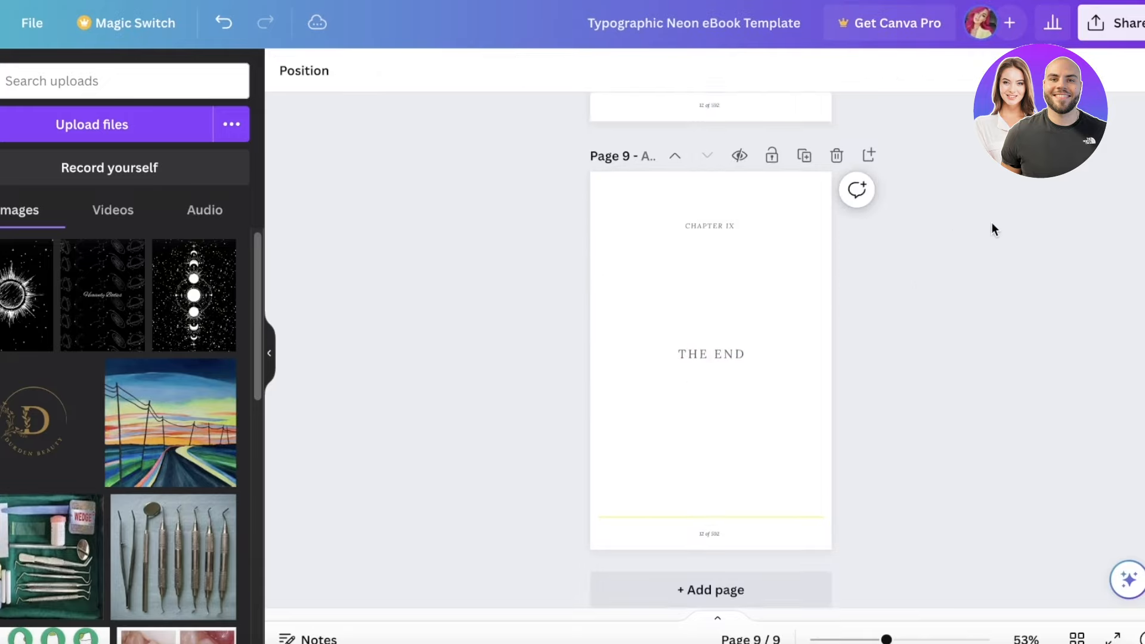
pyautogui.scroll(15, 792, 301)
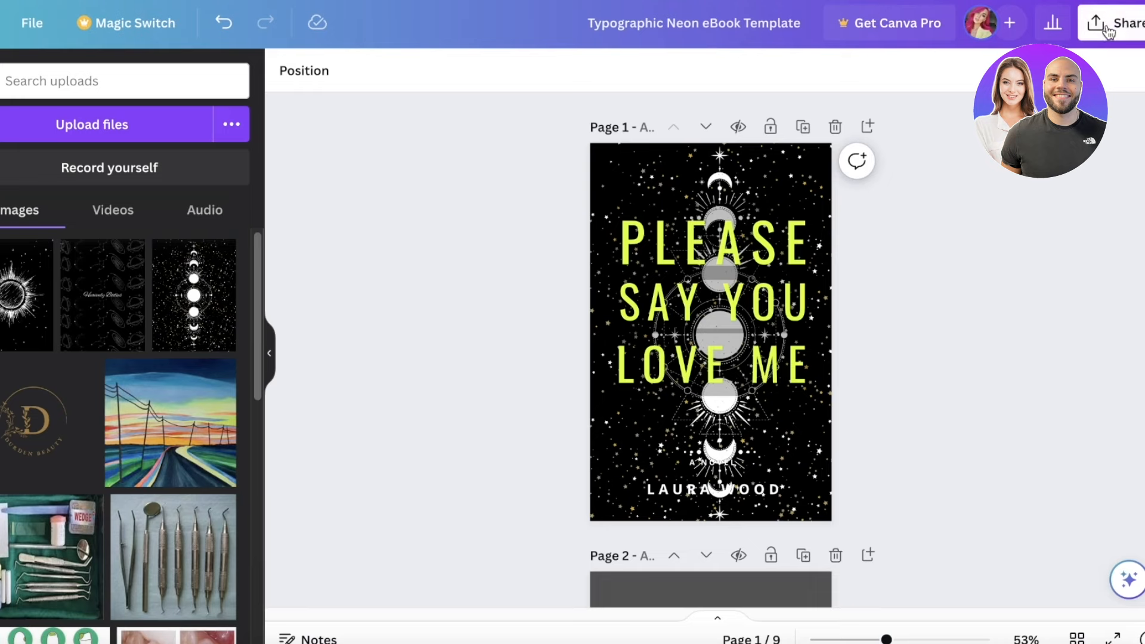
pyautogui.click(1127, 30)
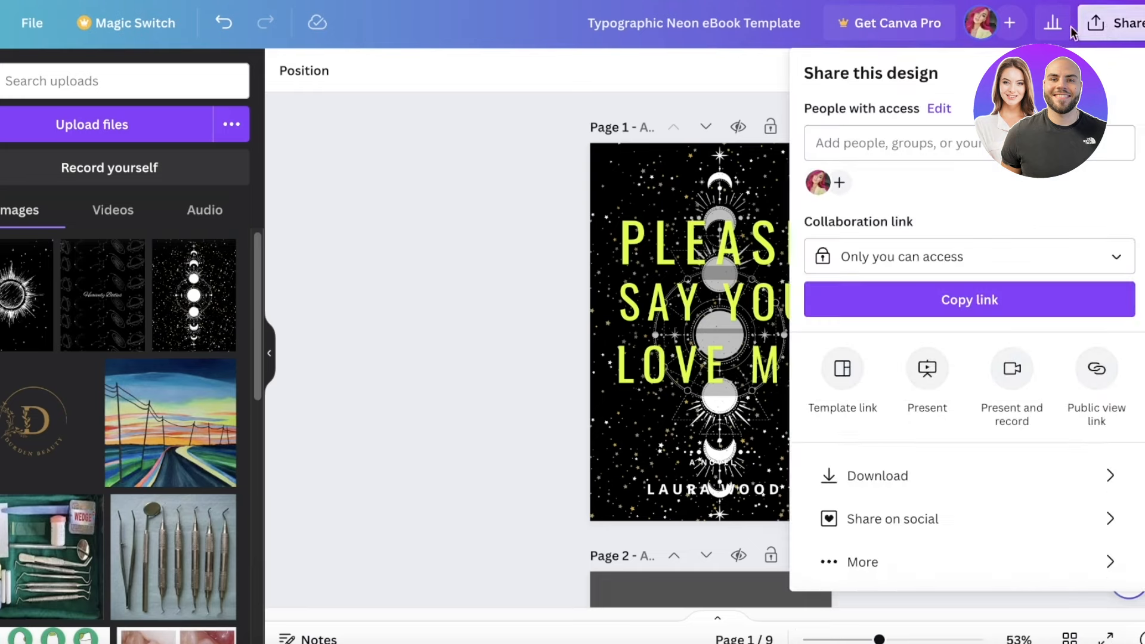
pyautogui.click(824, 573)
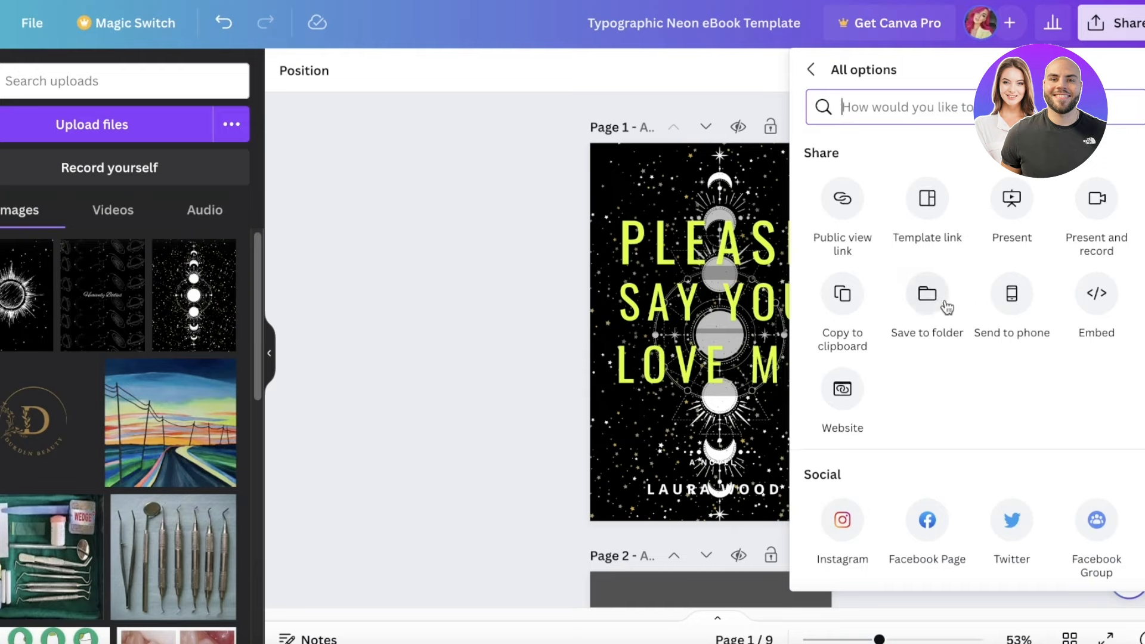
pyautogui.scroll(-5, 945, 307)
pyautogui.scroll(-10, 946, 306)
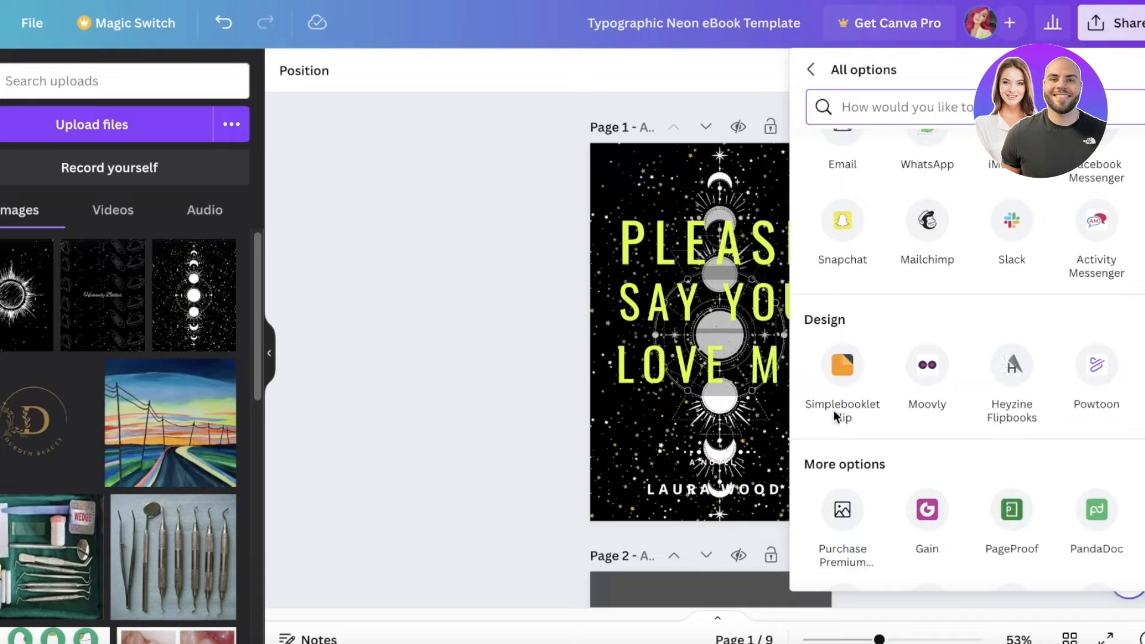
pyautogui.click(845, 365)
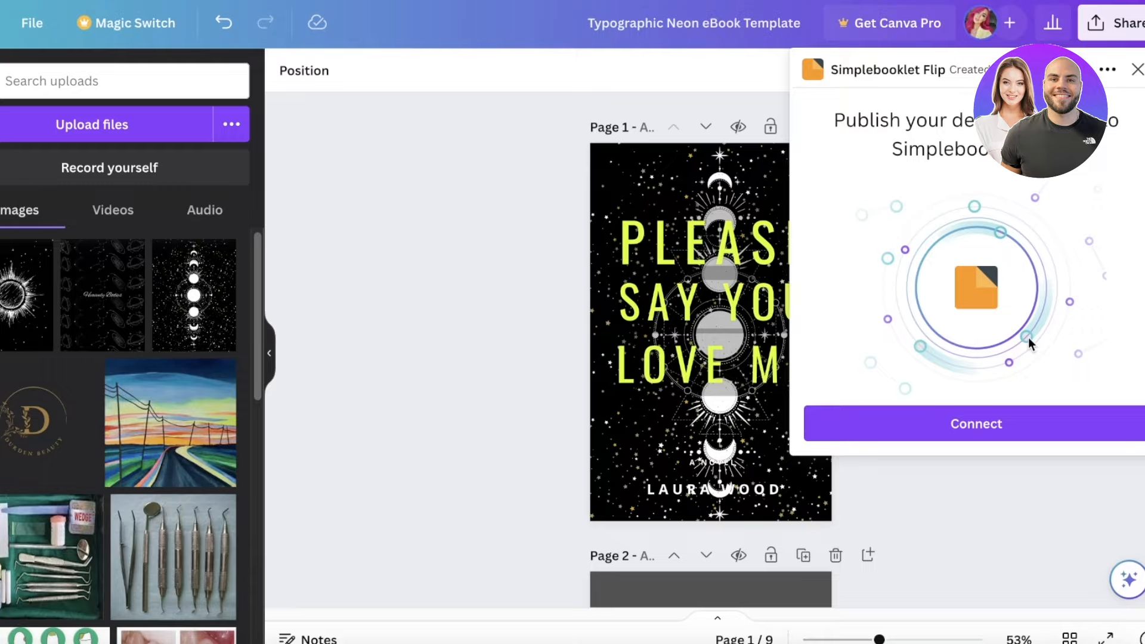
# - Connect Simplebooklet Flip by signing in with a Google account
pyautogui.click(944, 423)
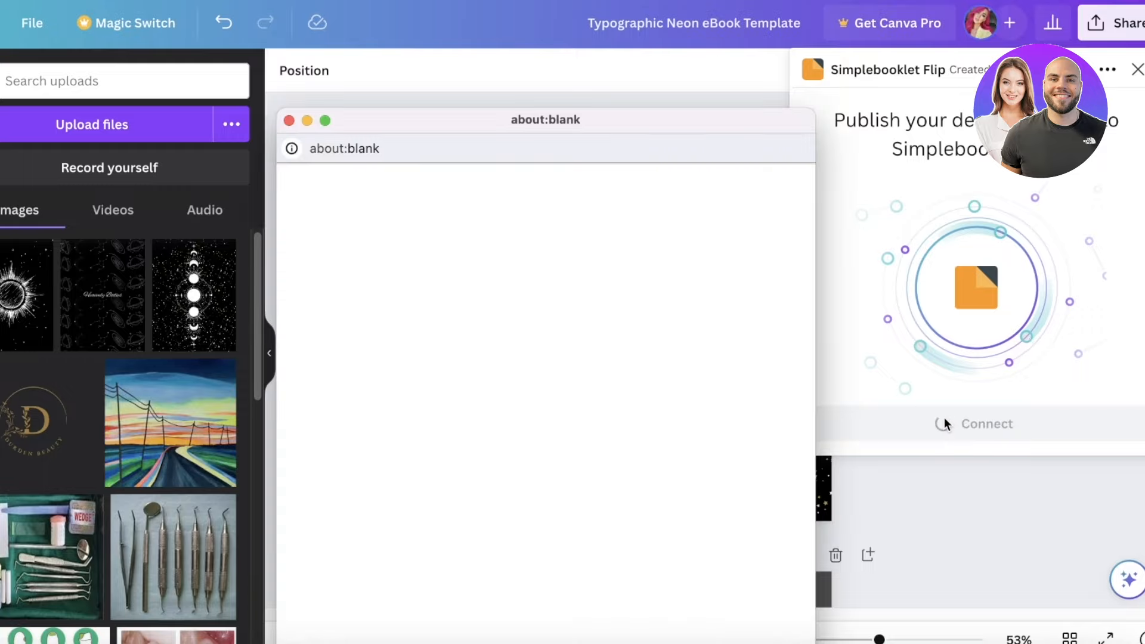
pyautogui.moveTo(634, 128); pyautogui.dragTo(661, 69)
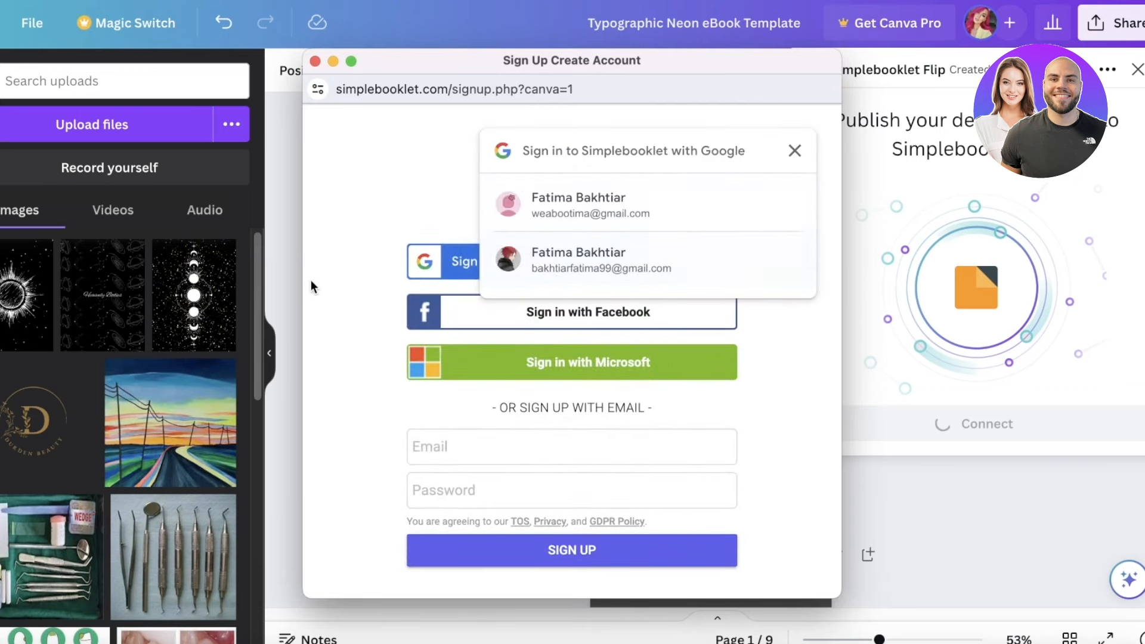
pyautogui.click(556, 215)
pyautogui.click(591, 251)
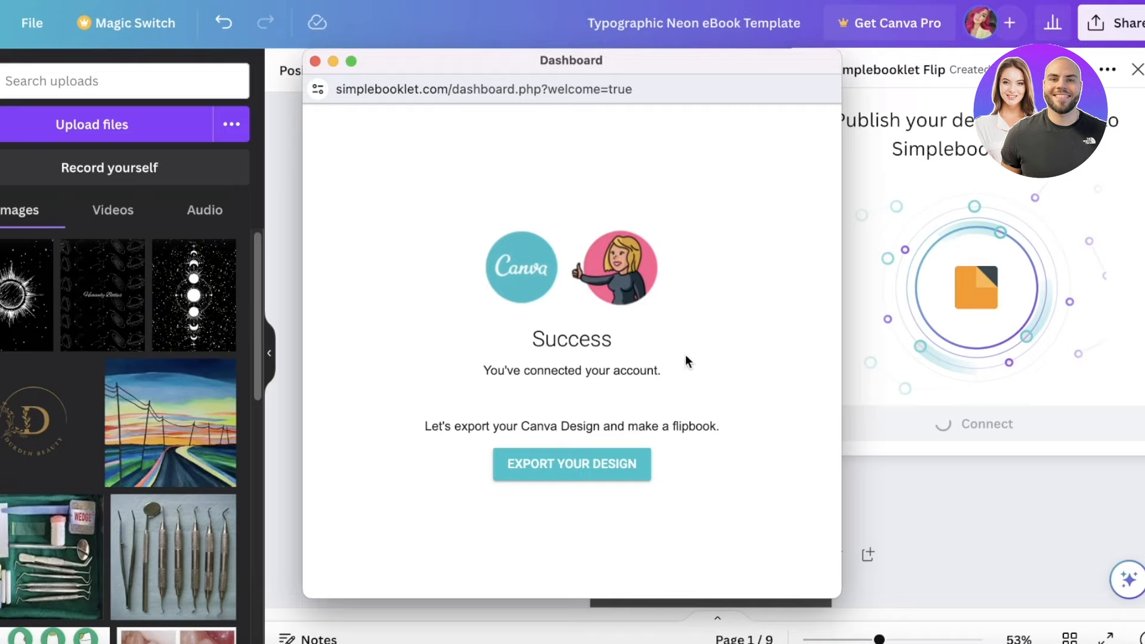
# - Export all 9 pages to Simplebooklet Flip and open the saved design there
pyautogui.click(567, 472)
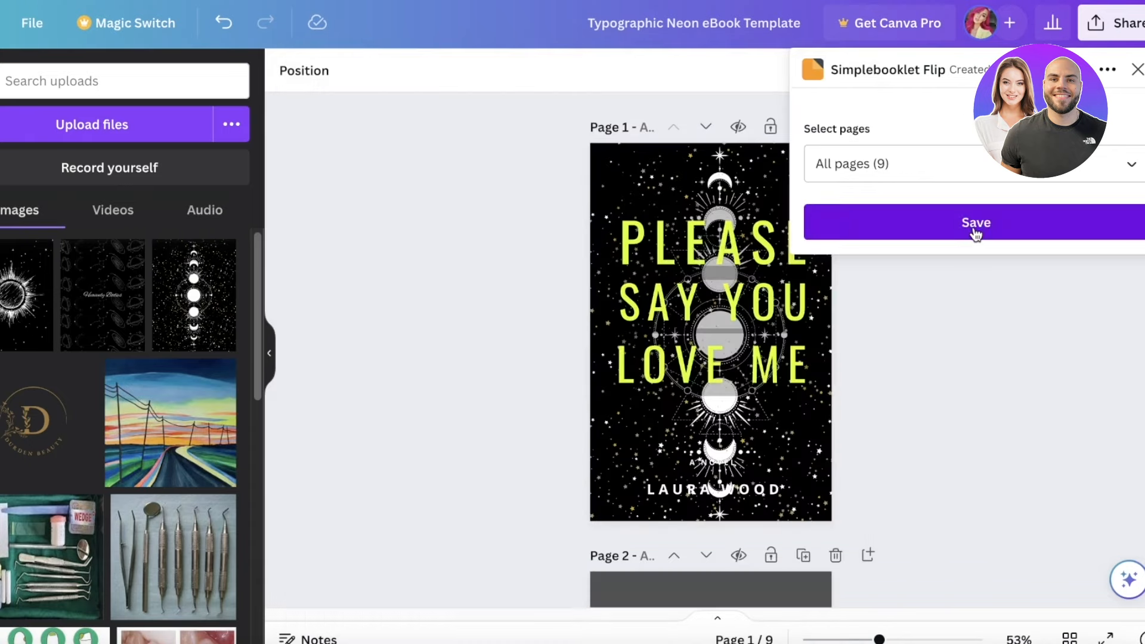
pyautogui.click(974, 226)
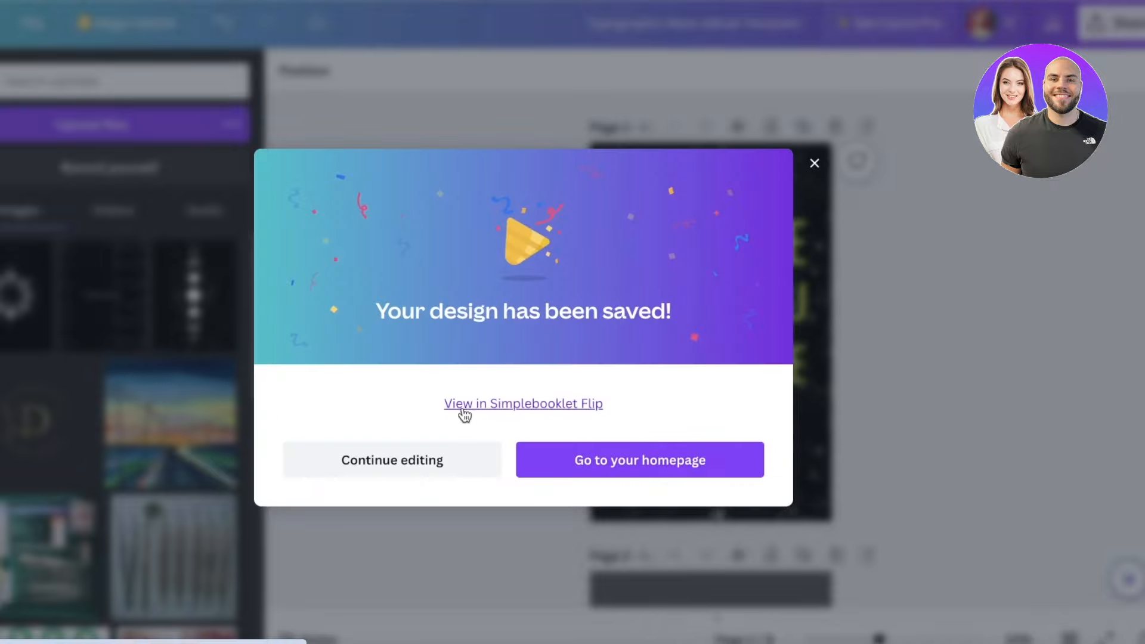
pyautogui.click(517, 405)
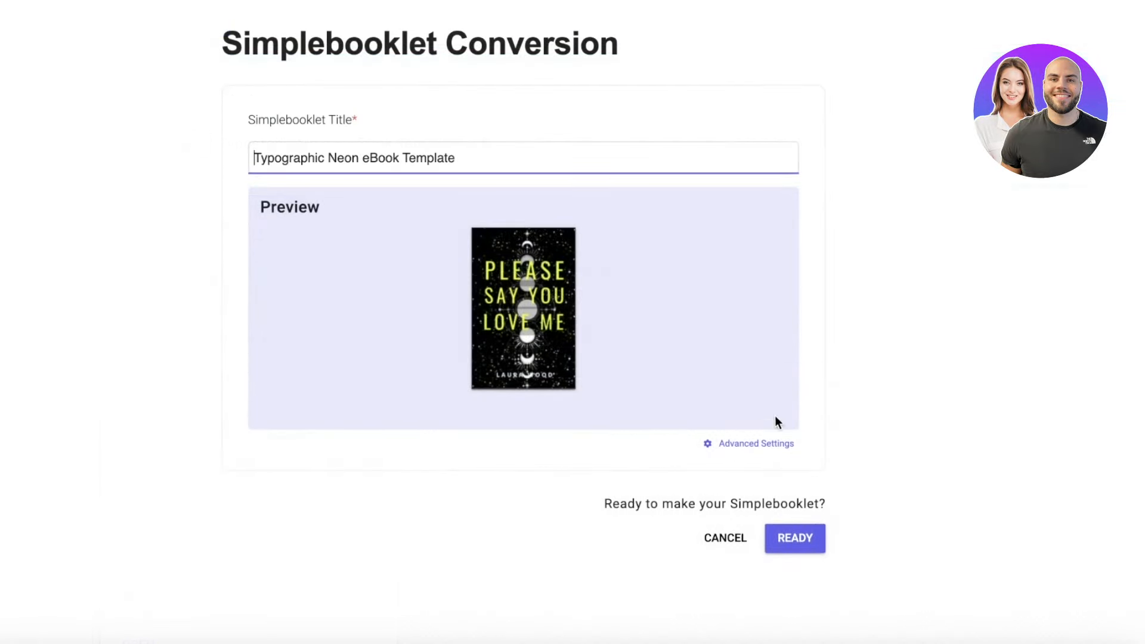
# - Title the Simplebooklet "Sample" and start its conversion
pyautogui.tripleClick(353, 154)
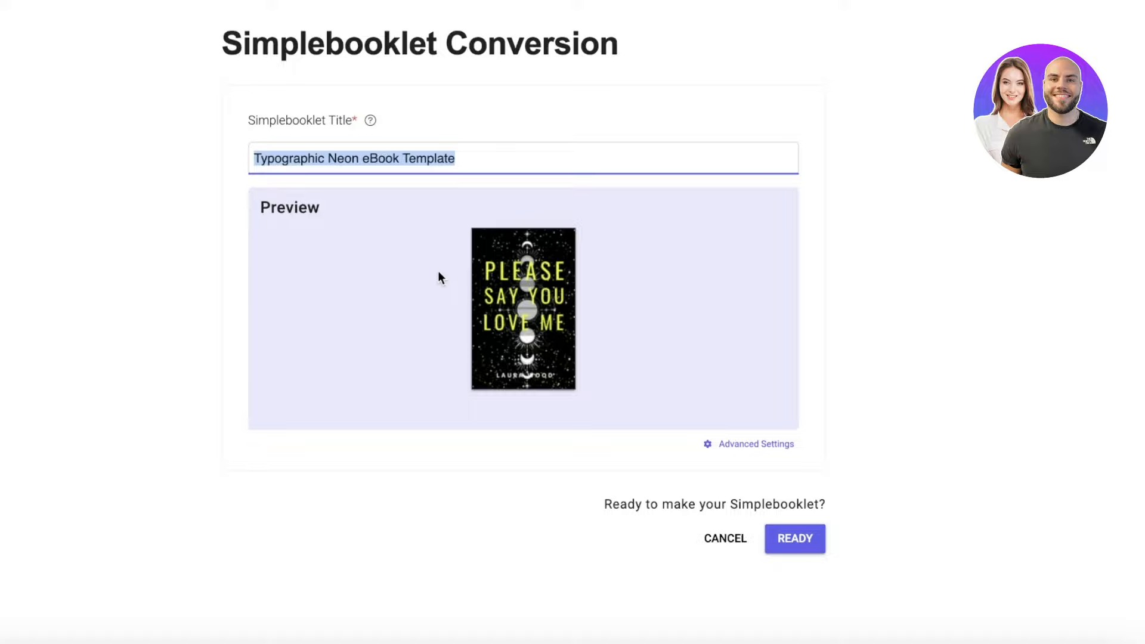
pyautogui.write('Sample')
pyautogui.click(783, 538)
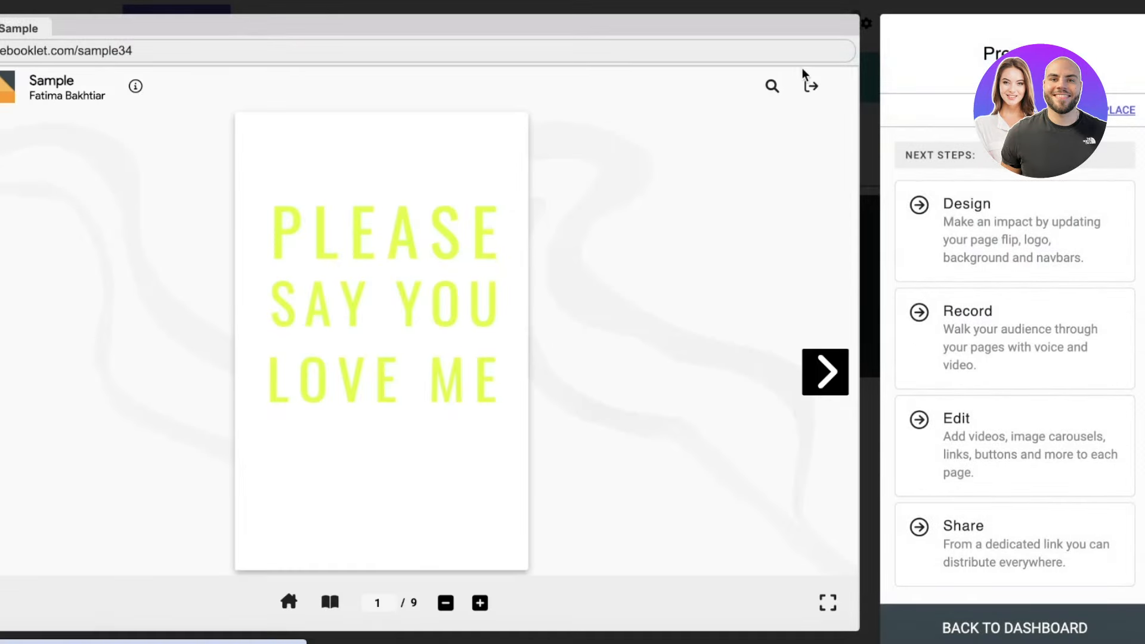
# - Flip forward and back through the Sample booklet to examine its page spreads and page-turn effect
pyautogui.click(823, 376)
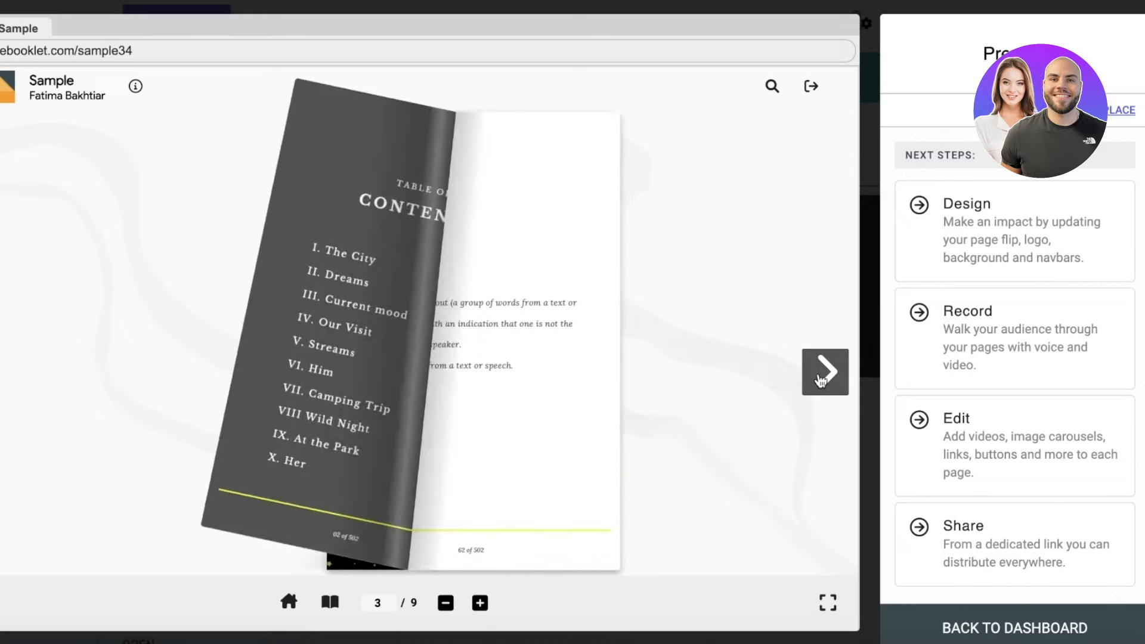
pyautogui.click(823, 376)
pyautogui.click(824, 376)
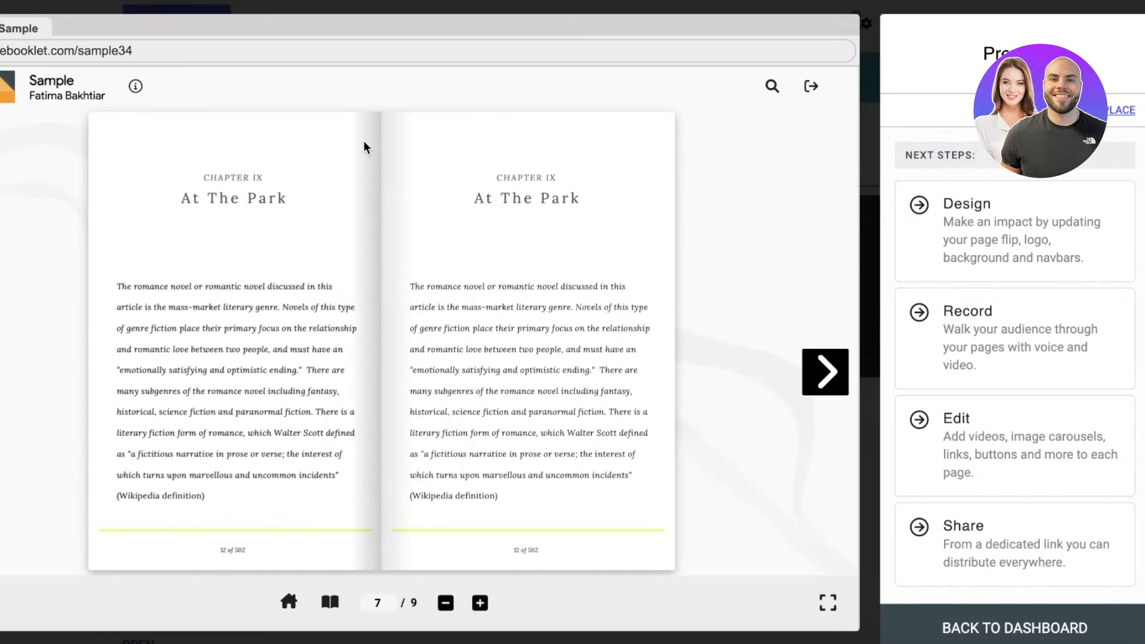
pyautogui.click(302, 564)
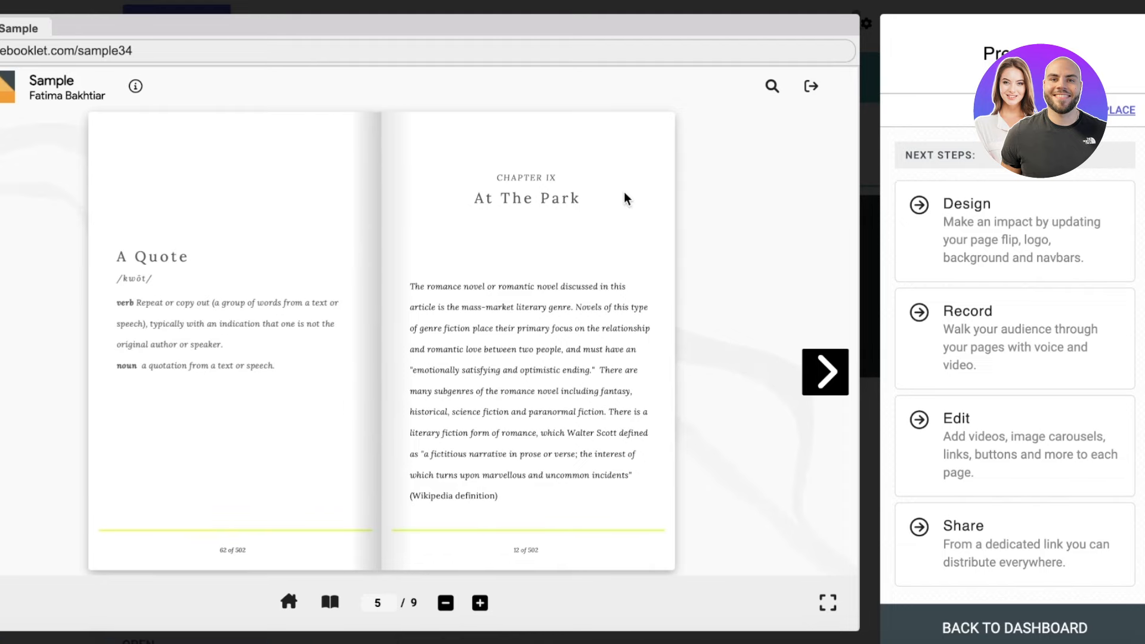
pyautogui.click(440, 513)
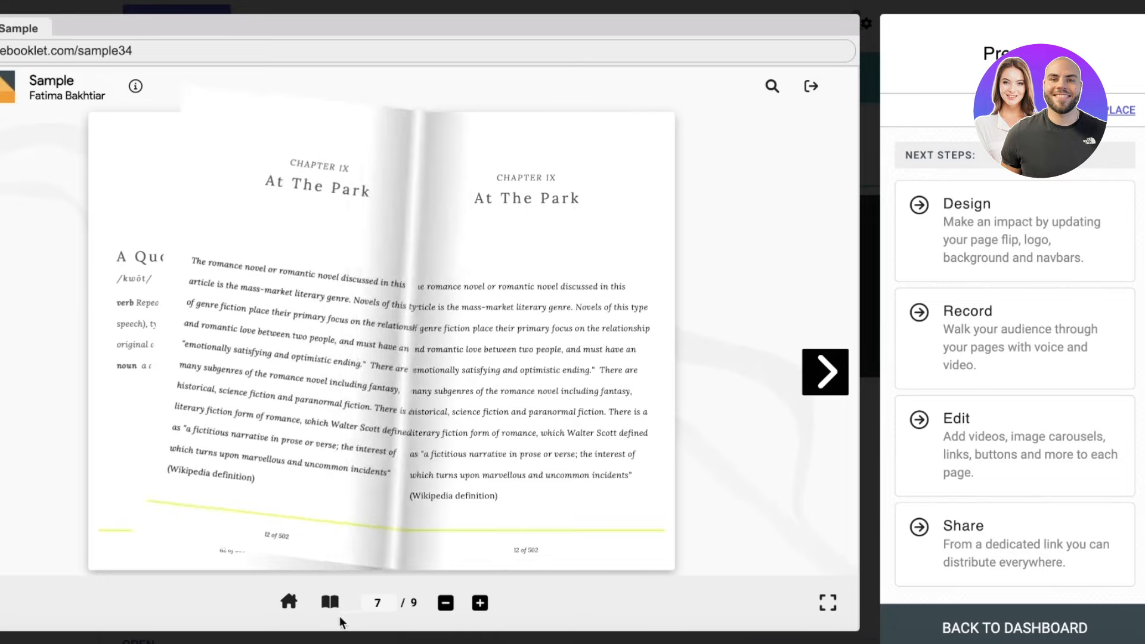
# - Check the booklet's page overview and return the preview to the first page
pyautogui.click(321, 606)
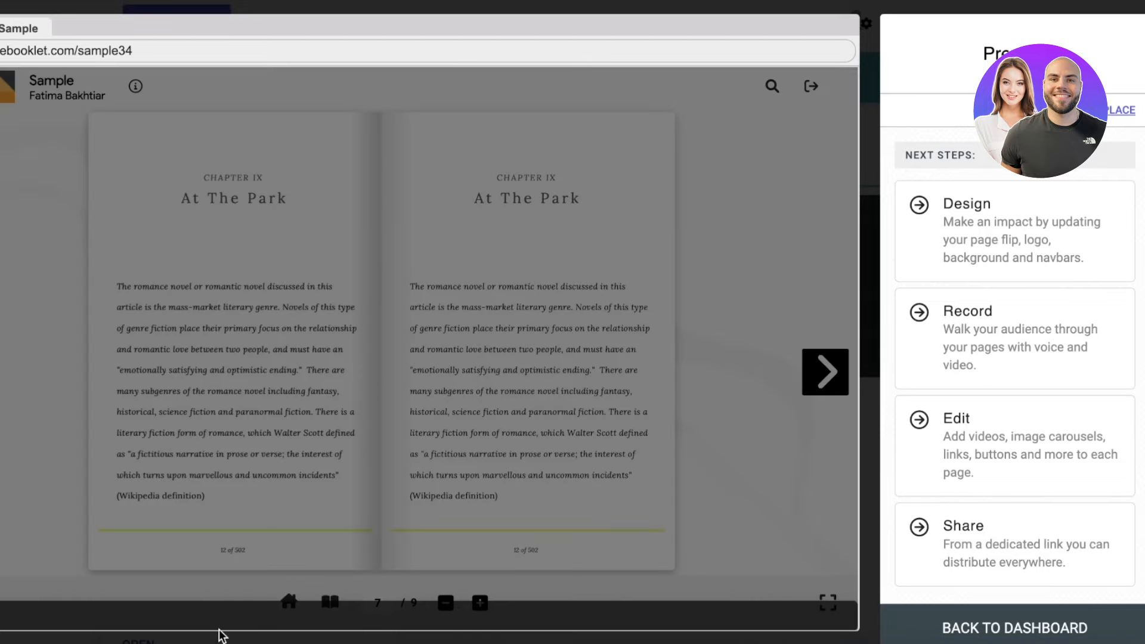
pyautogui.click(468, 486)
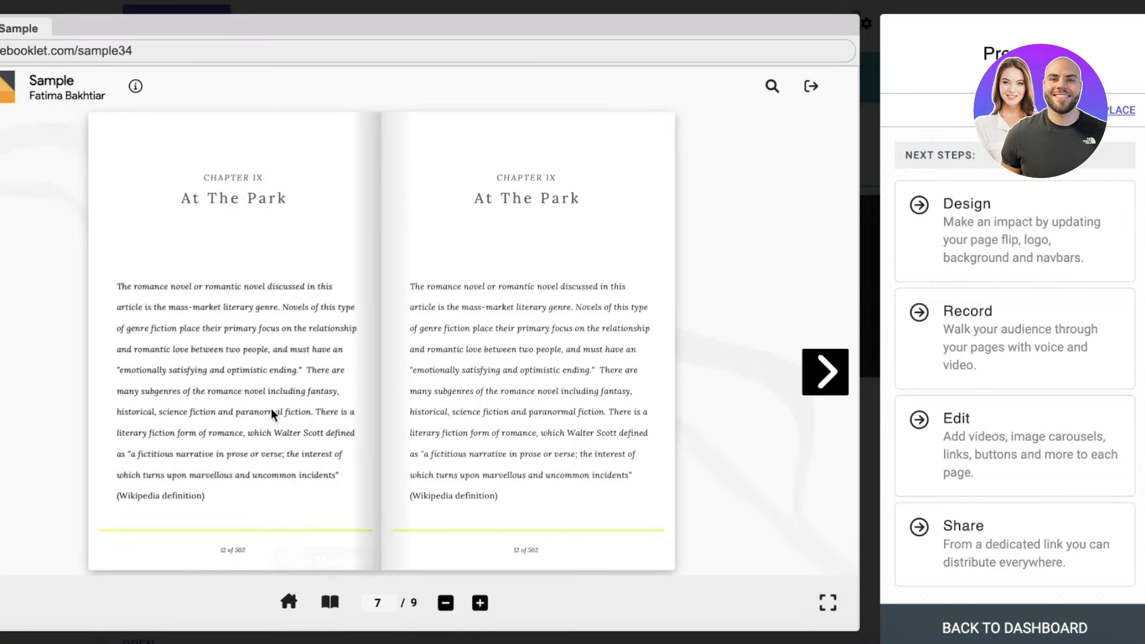
pyautogui.click(330, 600)
pyautogui.click(652, 375)
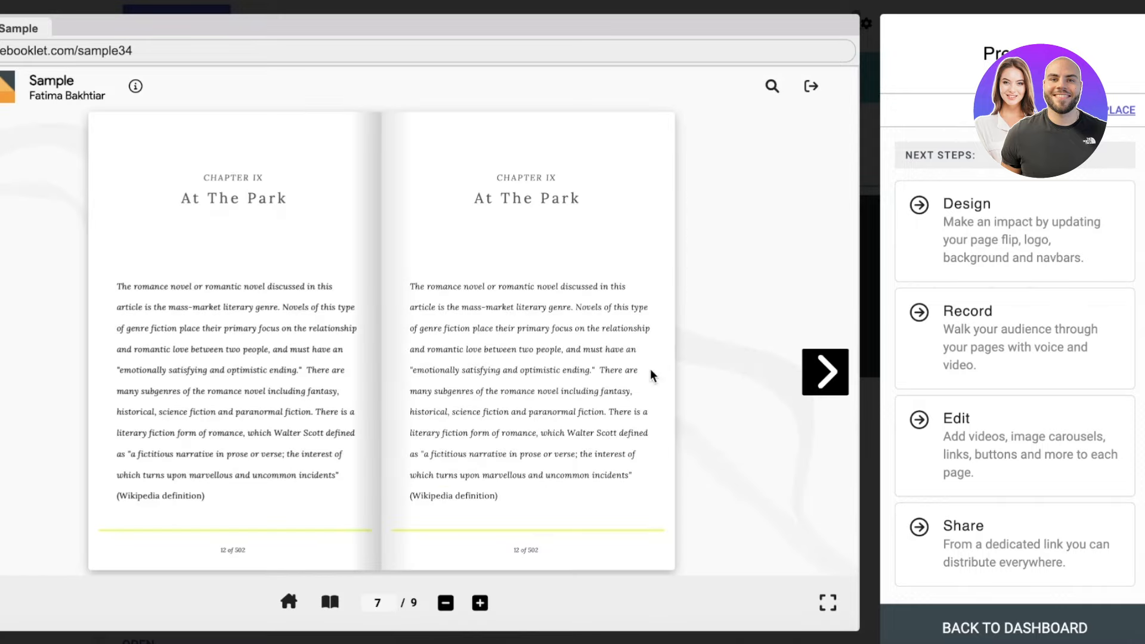
pyautogui.click(290, 613)
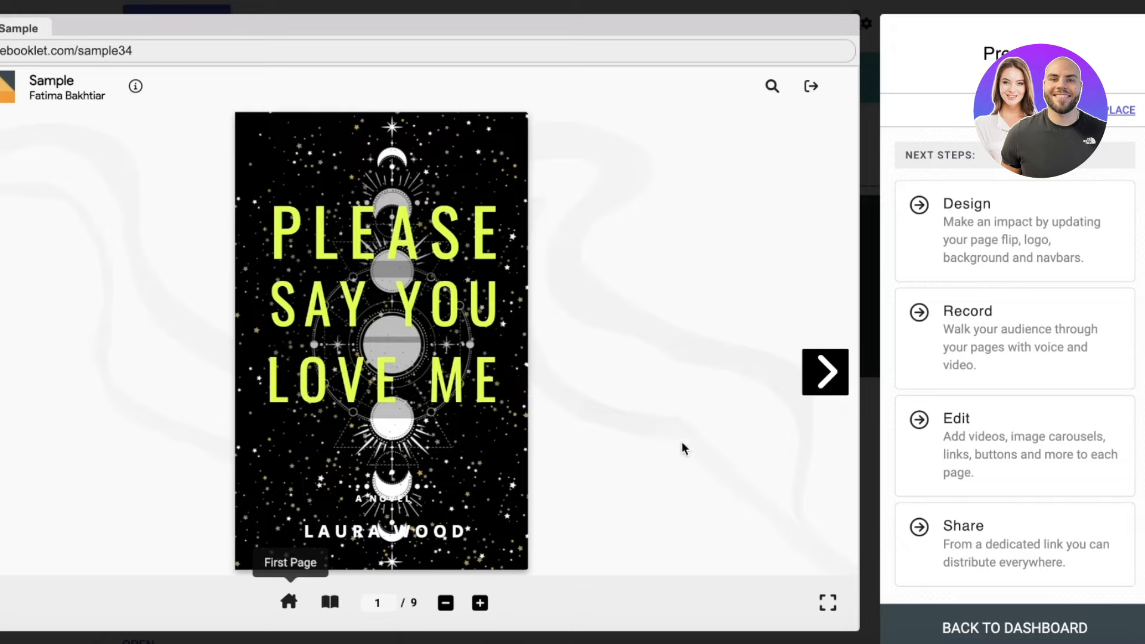
# - Open the Sample booklet for design customization and turn to the table of contents spread
pyautogui.click(964, 261)
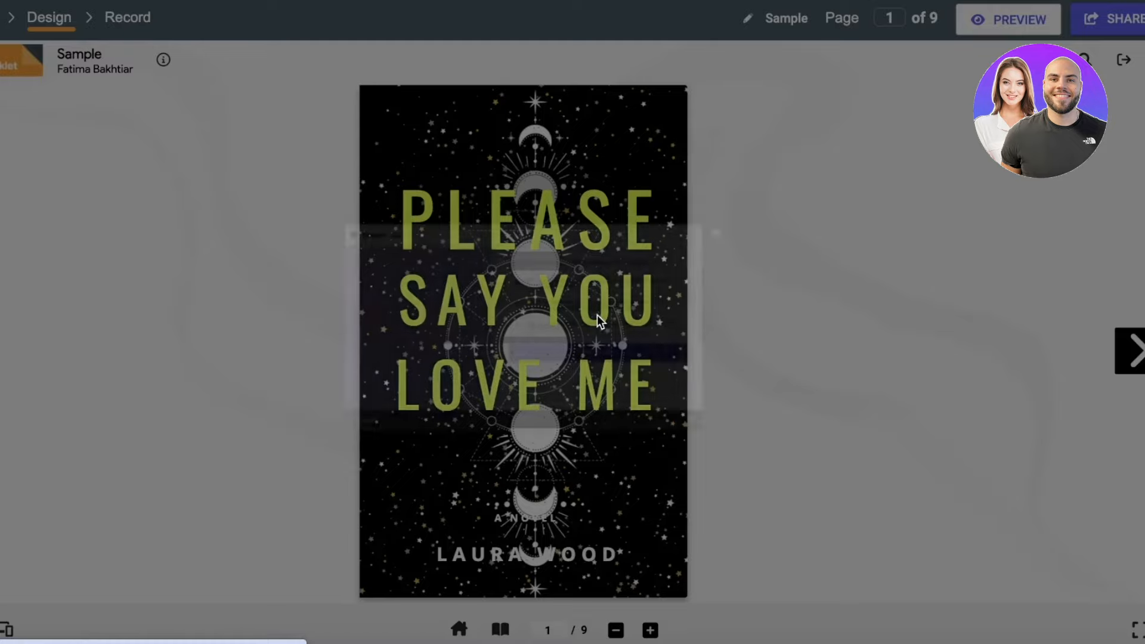
pyautogui.press('Escape')
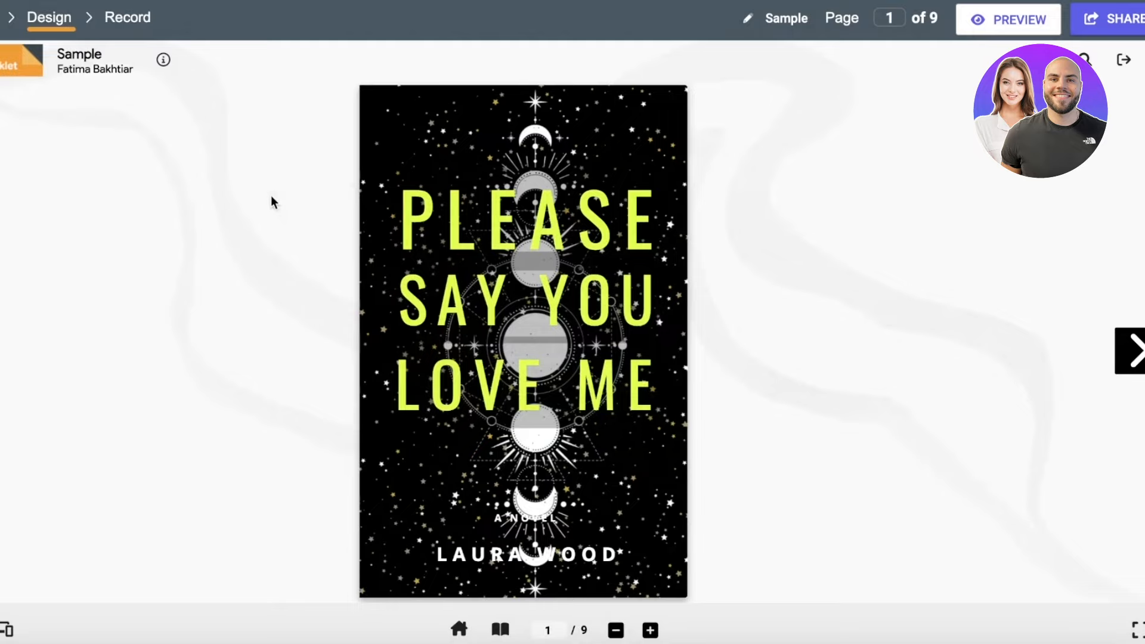
pyautogui.click(1136, 358)
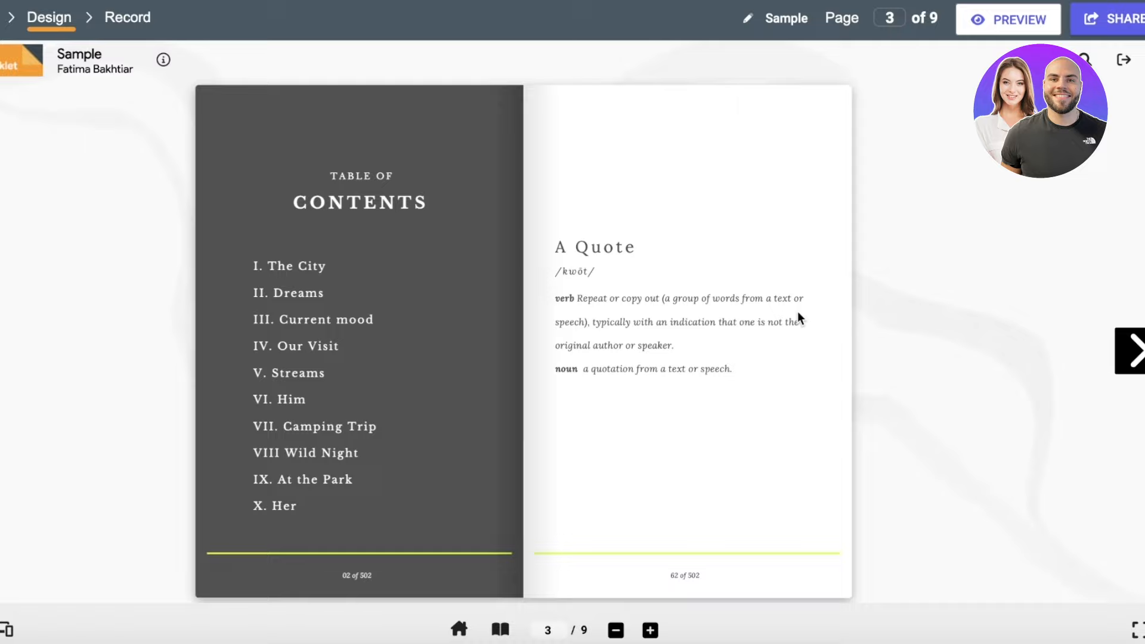
# - Open the page flip transition settings and review the desktop transition options
pyautogui.click(38, 87)
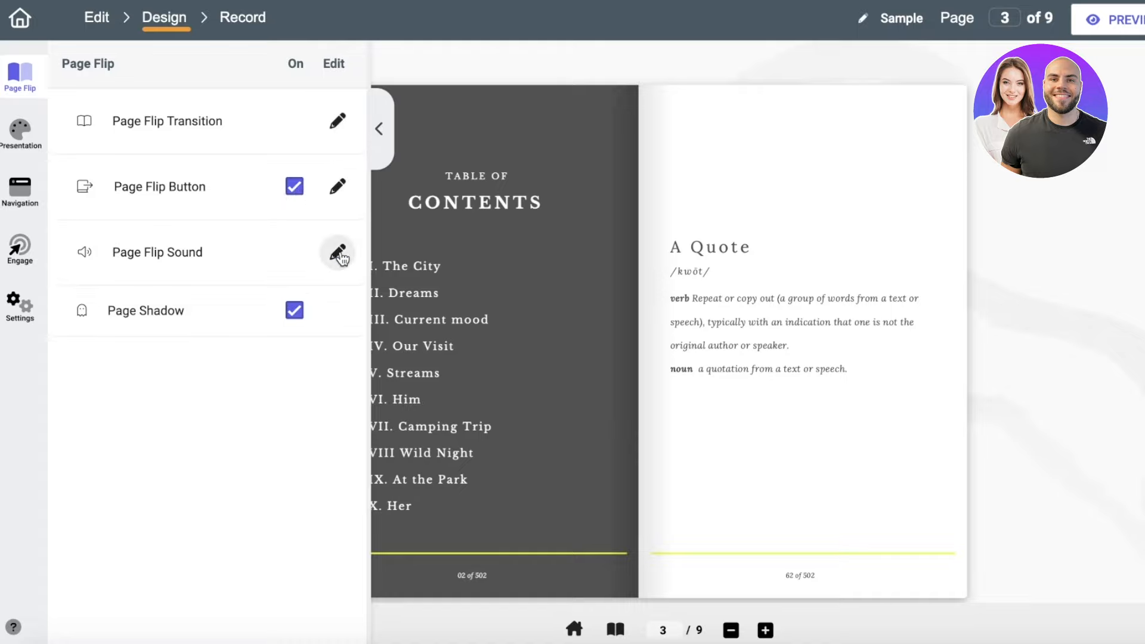
pyautogui.click(337, 123)
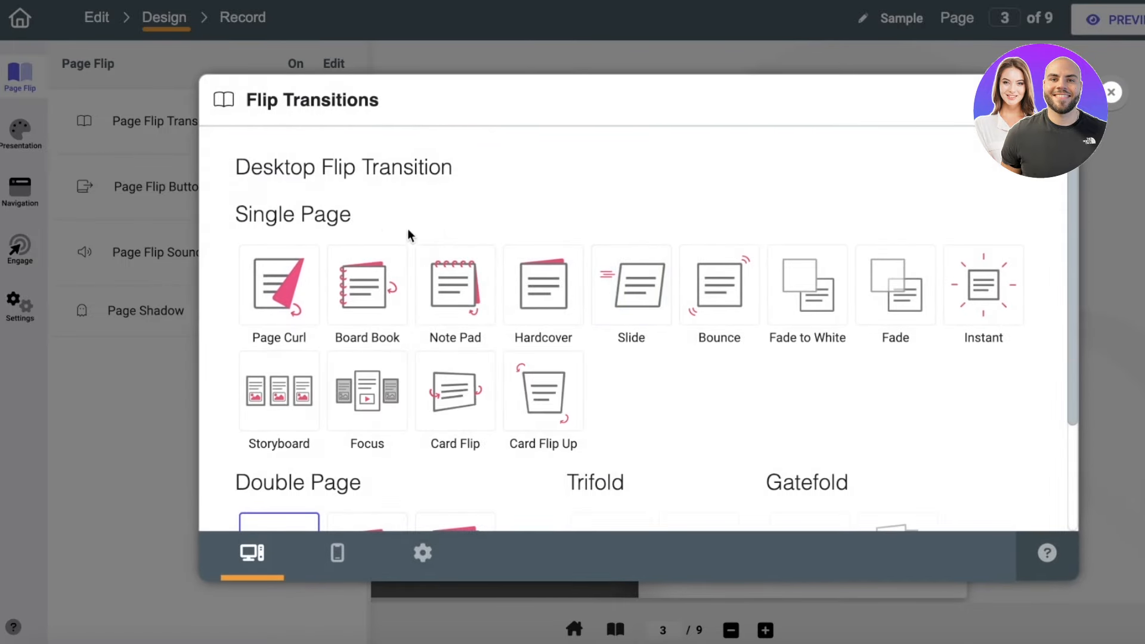
pyautogui.scroll(-3, 453, 299)
pyautogui.scroll(3, 455, 305)
# - Try the single-page Page Curl as the desktop flip transition
pyautogui.click(303, 287)
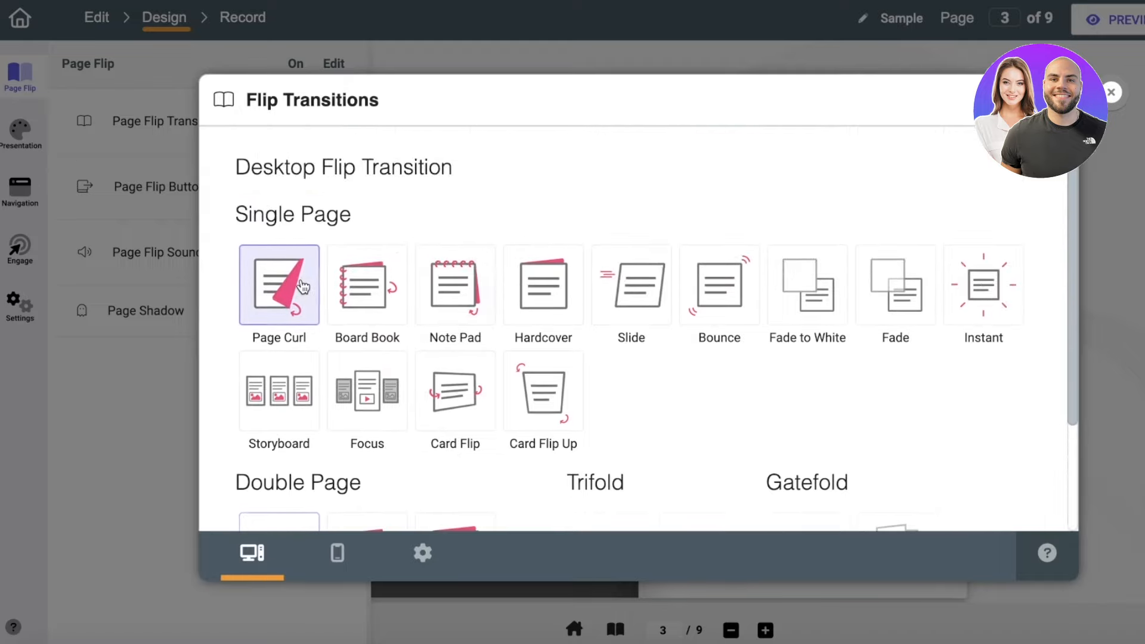
pyautogui.scroll(-3, 601, 173)
pyautogui.scroll(3, 608, 190)
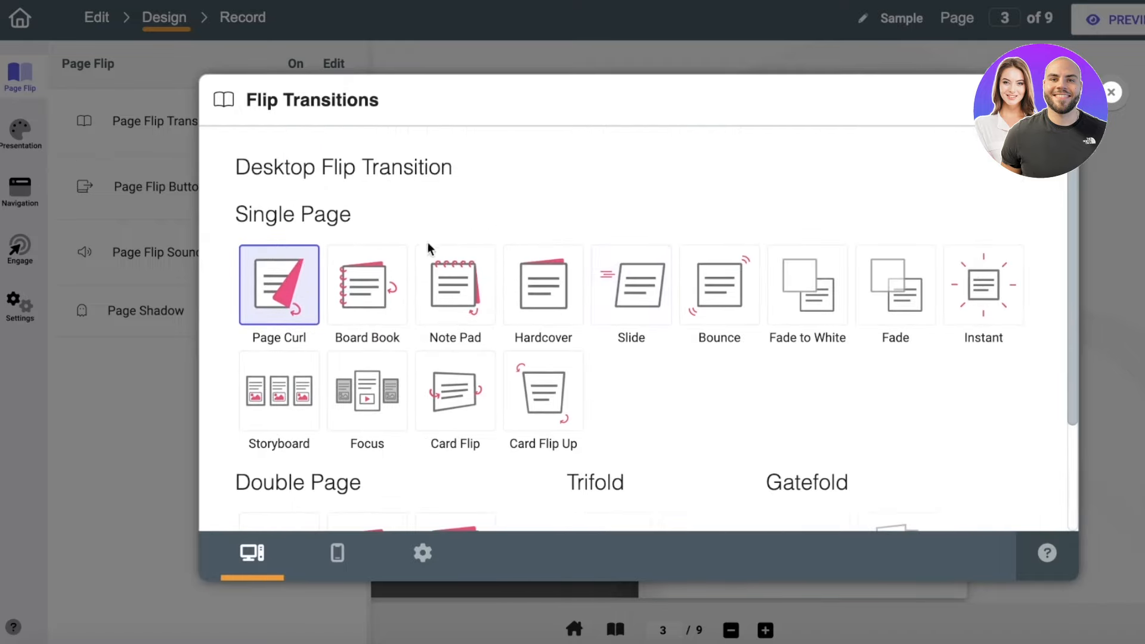
# - Set the desktop flip transition to the double-page Board Book style and close the transition settings
pyautogui.scroll(-3, 349, 293)
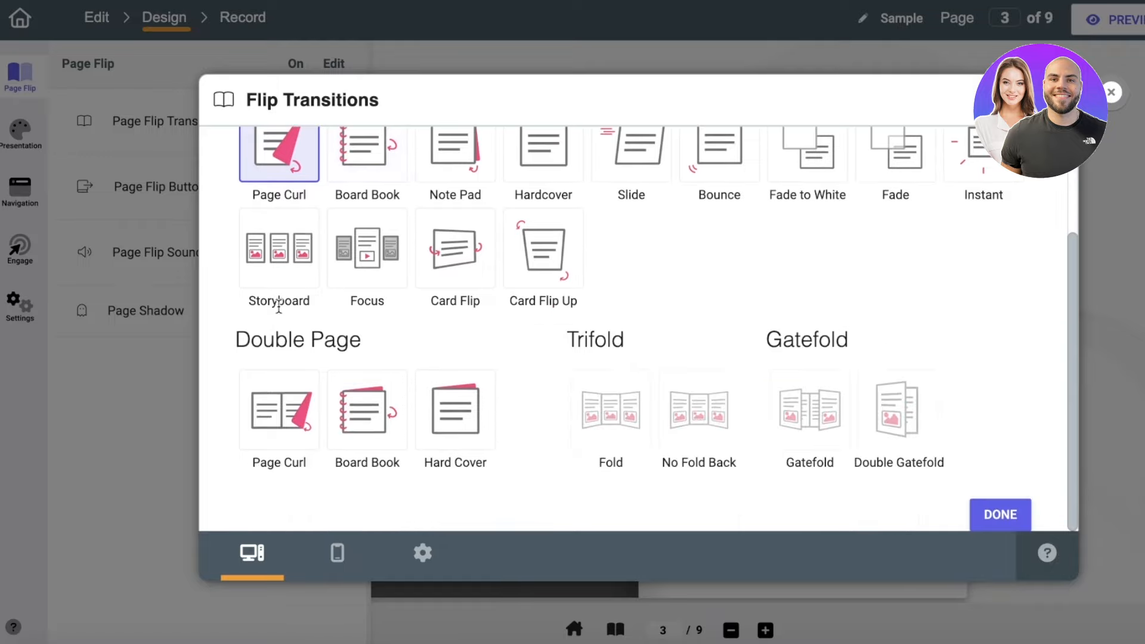
pyautogui.click(298, 430)
pyautogui.click(388, 421)
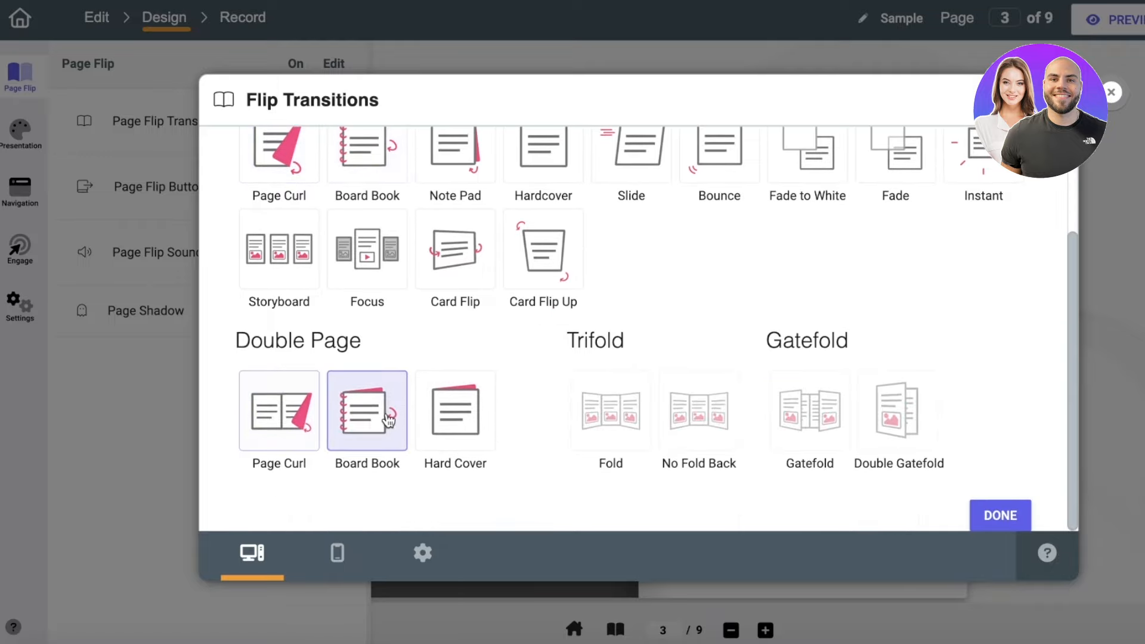
pyautogui.scroll(1, 549, 401)
pyautogui.scroll(3, 656, 417)
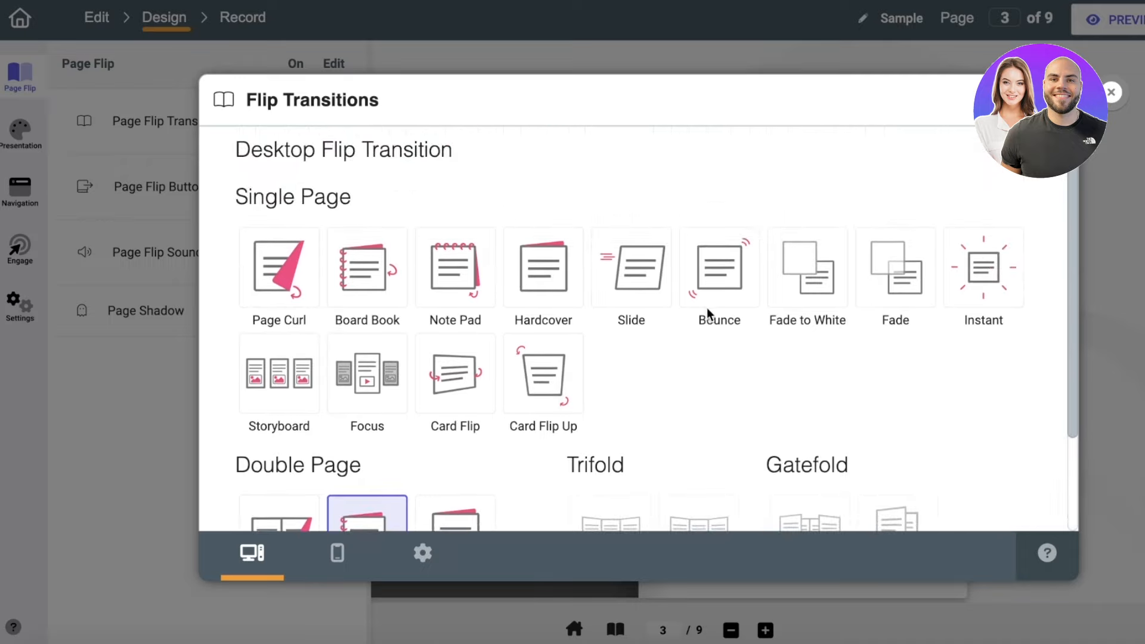
pyautogui.scroll(-3, 599, 306)
pyautogui.scroll(1, 716, 268)
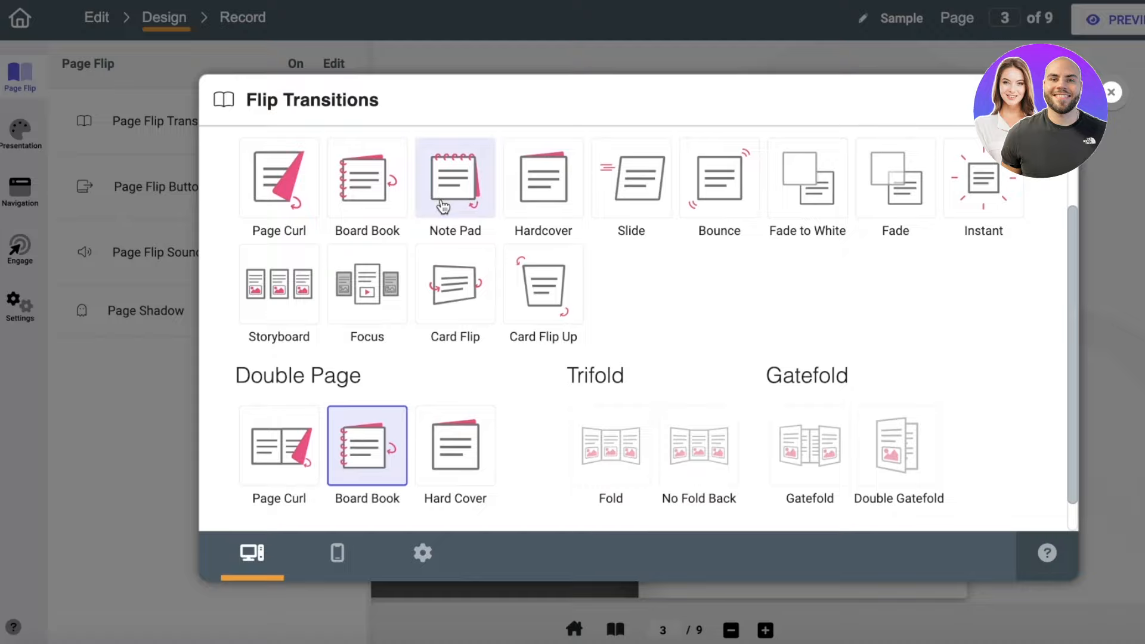
pyautogui.scroll(-1, 442, 467)
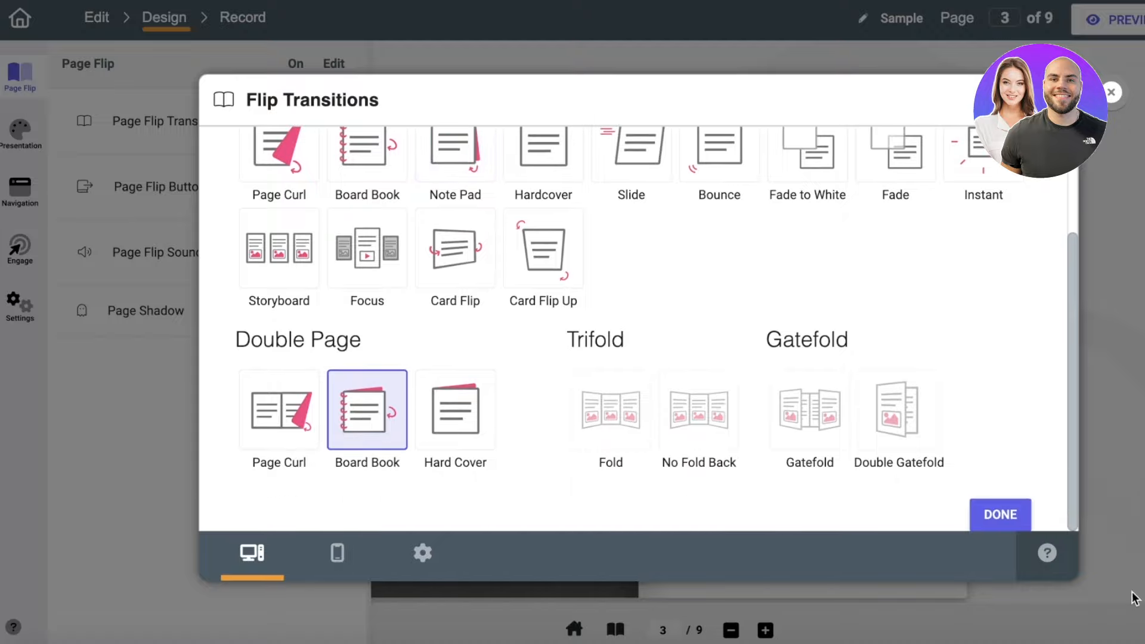
pyautogui.click(994, 514)
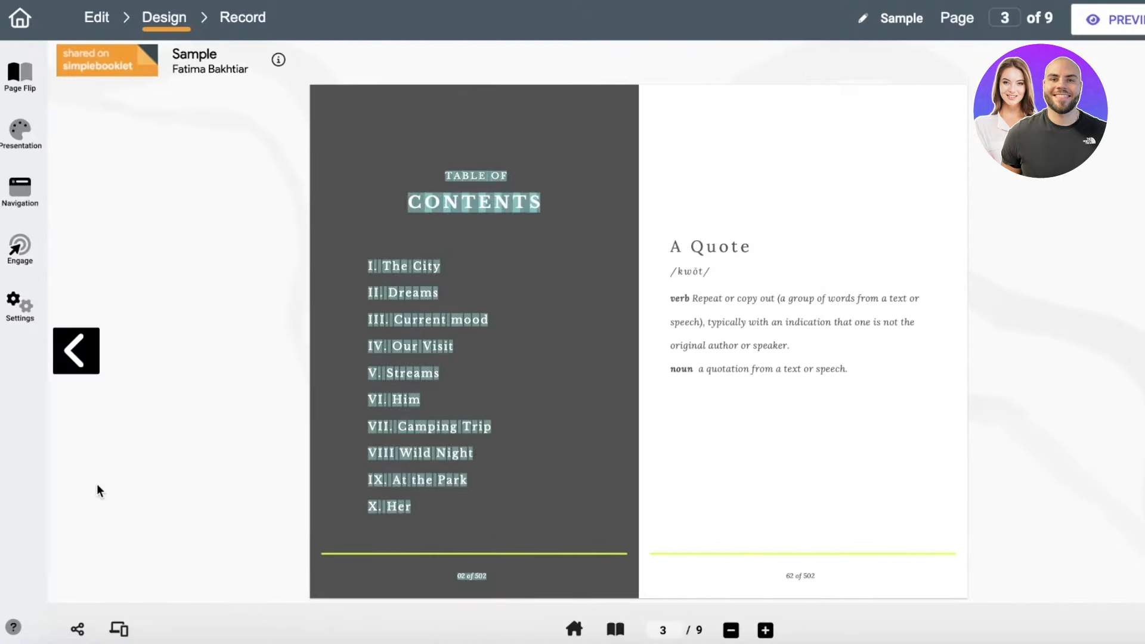
# - Switch to Canva, close the ebook template preview and go to the home page
pyautogui.click(671, 329)
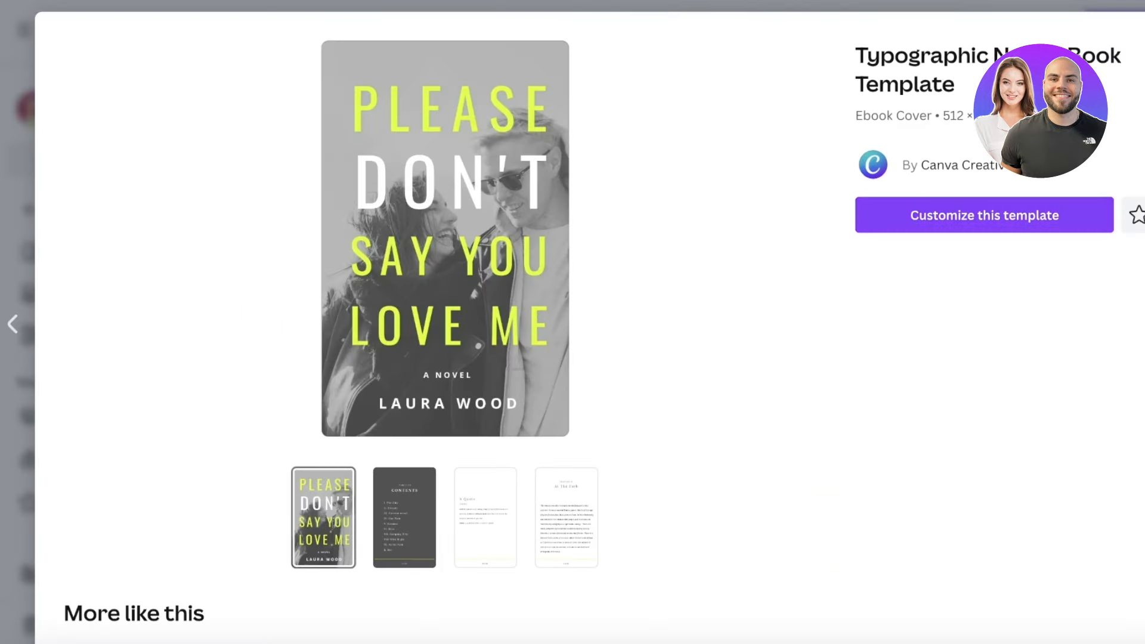
pyautogui.click(677, 5)
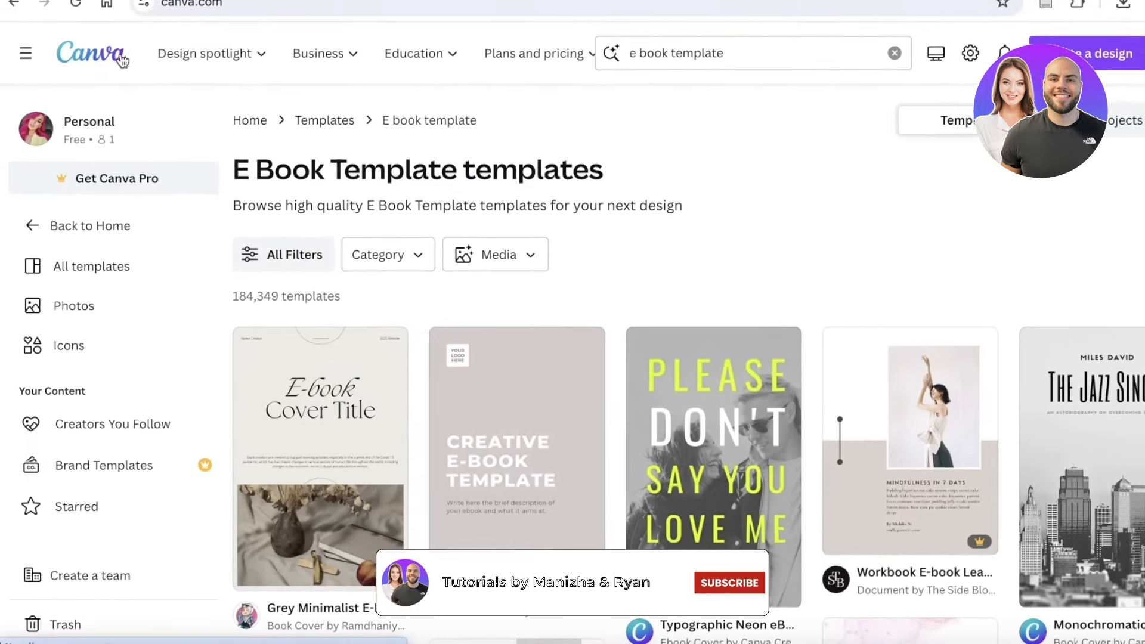
pyautogui.click(121, 58)
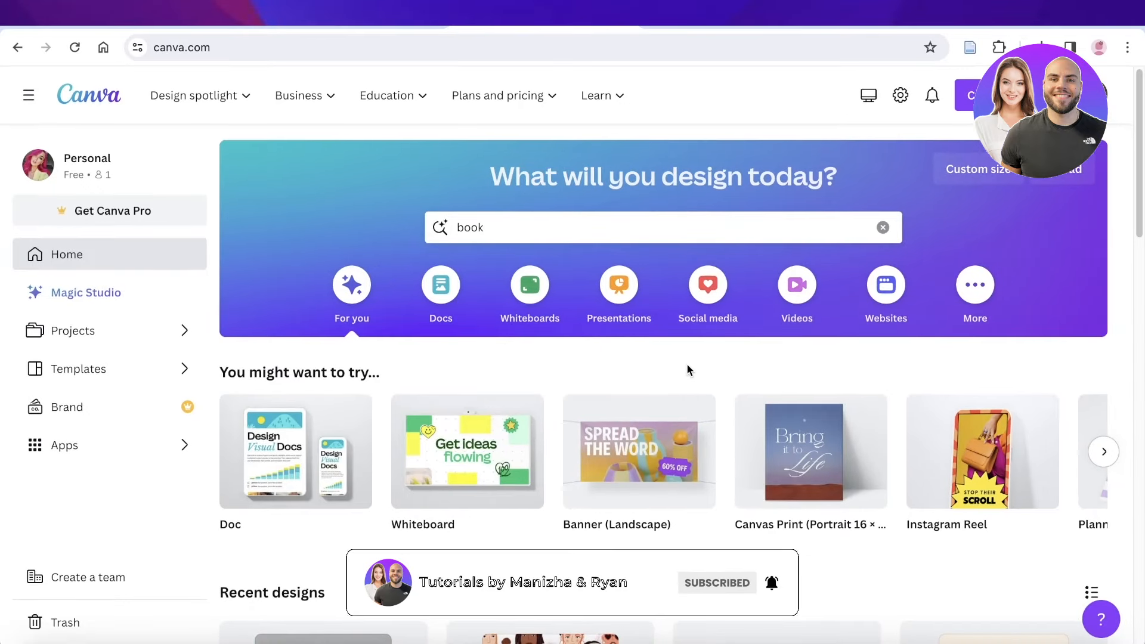